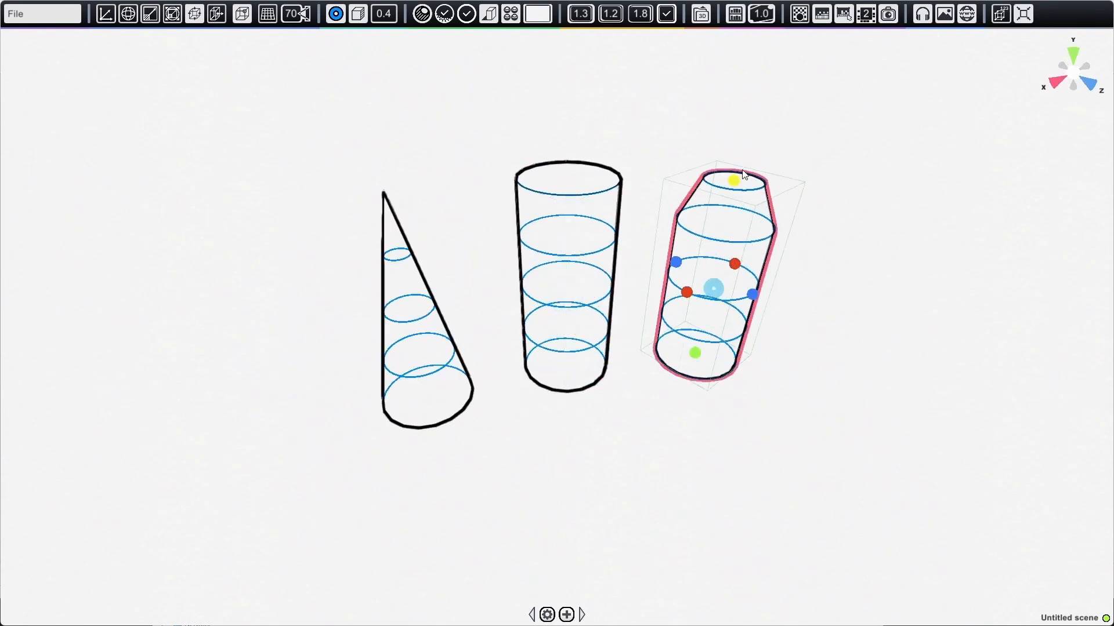
# Step: Adjust the top end of the rightmost tapered cylinder and a contour line on the sphere
pyautogui.moveTo(742, 170); pyautogui.dragTo(746, 150)
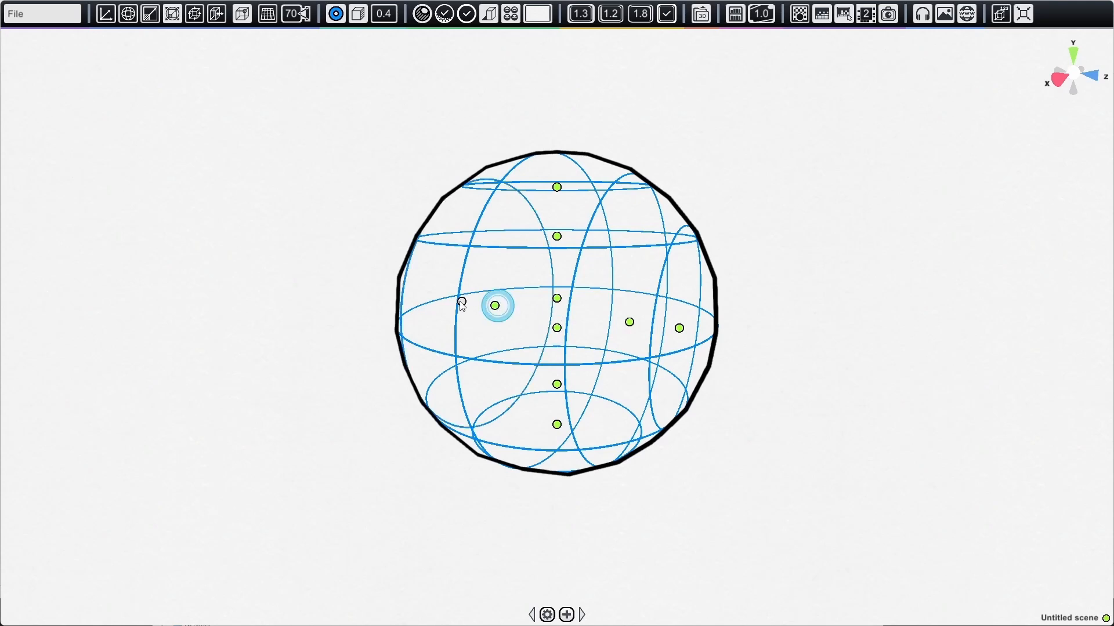
pyautogui.click(461, 302)
pyautogui.moveTo(461, 302); pyautogui.dragTo(479, 355, button='middle')
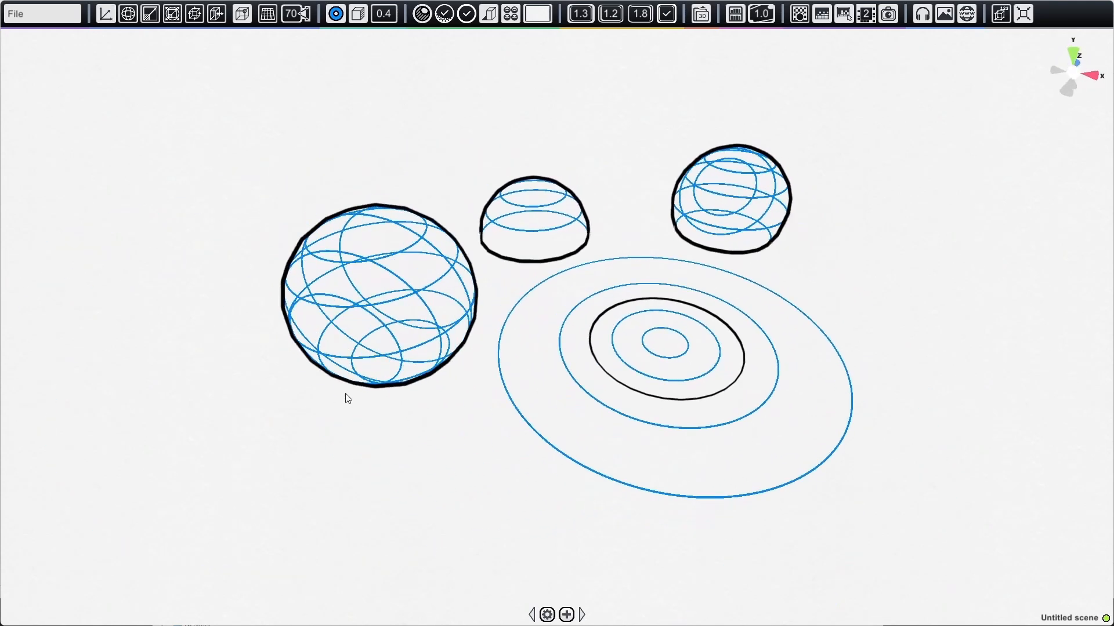
pyautogui.moveTo(320, 371); pyautogui.dragTo(214, 392, button='middle')
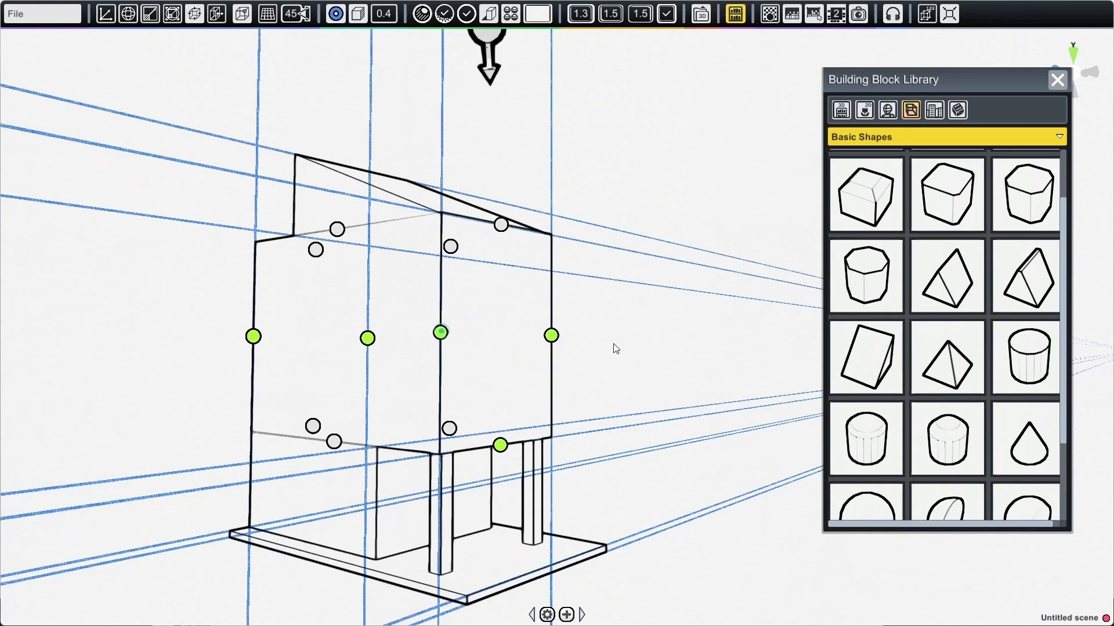
pyautogui.moveTo(614, 343); pyautogui.dragTo(547, 331, button='middle')
pyautogui.moveTo(617, 350); pyautogui.dragTo(562, 363, button='middle')
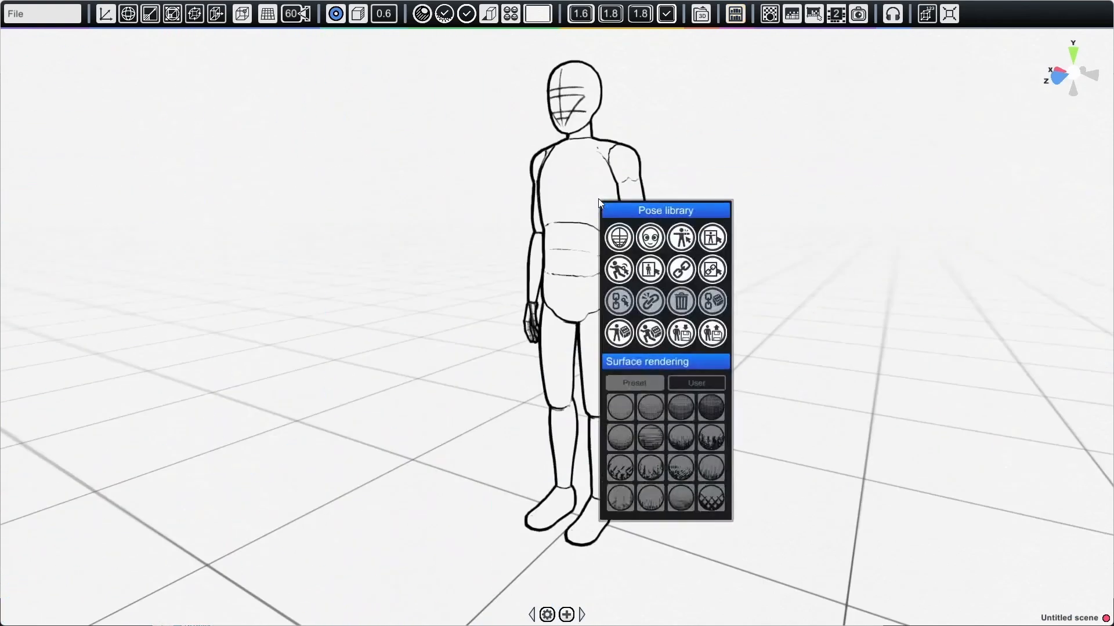
# Step: Show the mannequin's pose nodes and pose its right arm raised beside the head
pyautogui.click(620, 270)
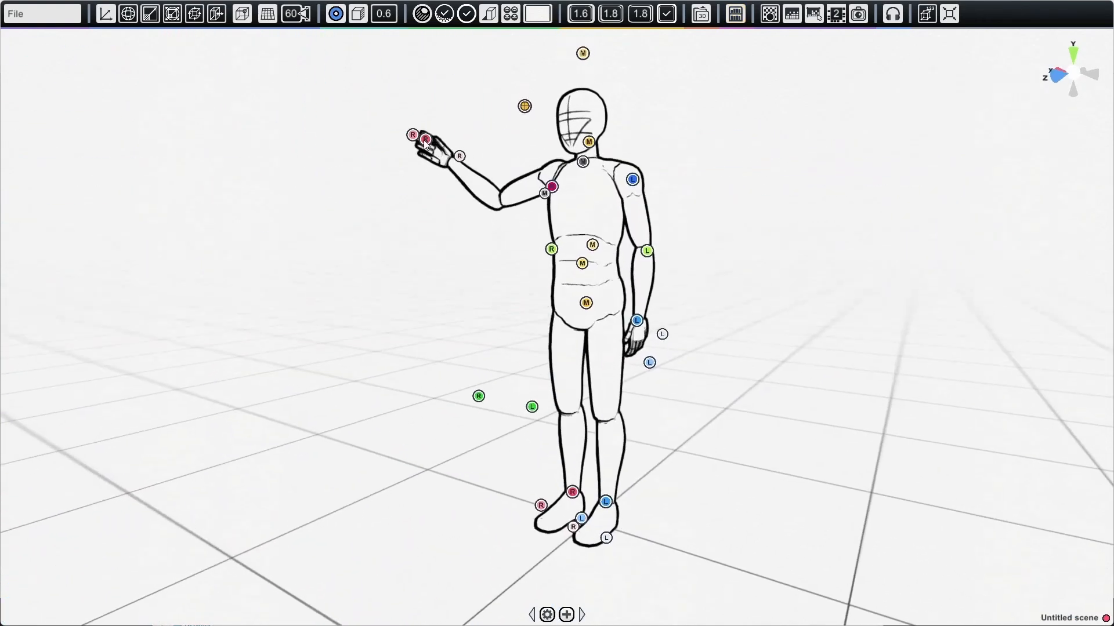
pyautogui.moveTo(635, 133); pyautogui.dragTo(656, 112)
pyautogui.moveTo(656, 112); pyautogui.dragTo(641, 124)
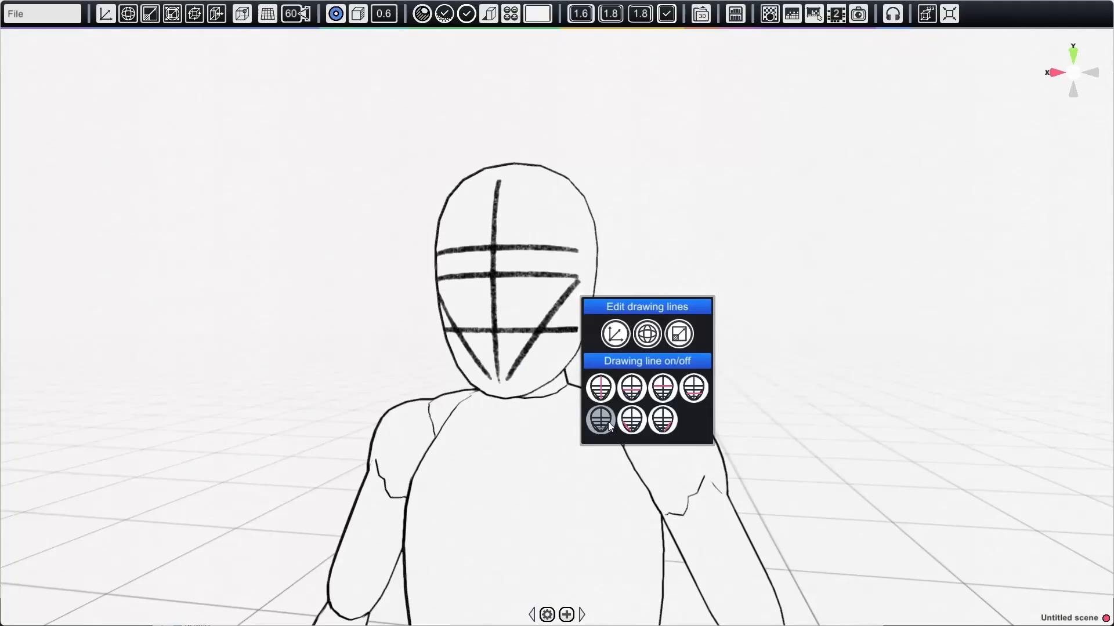
# Step: Turn on the short drawing line above the chin and reposition the face's drawing lines
pyautogui.click(607, 422)
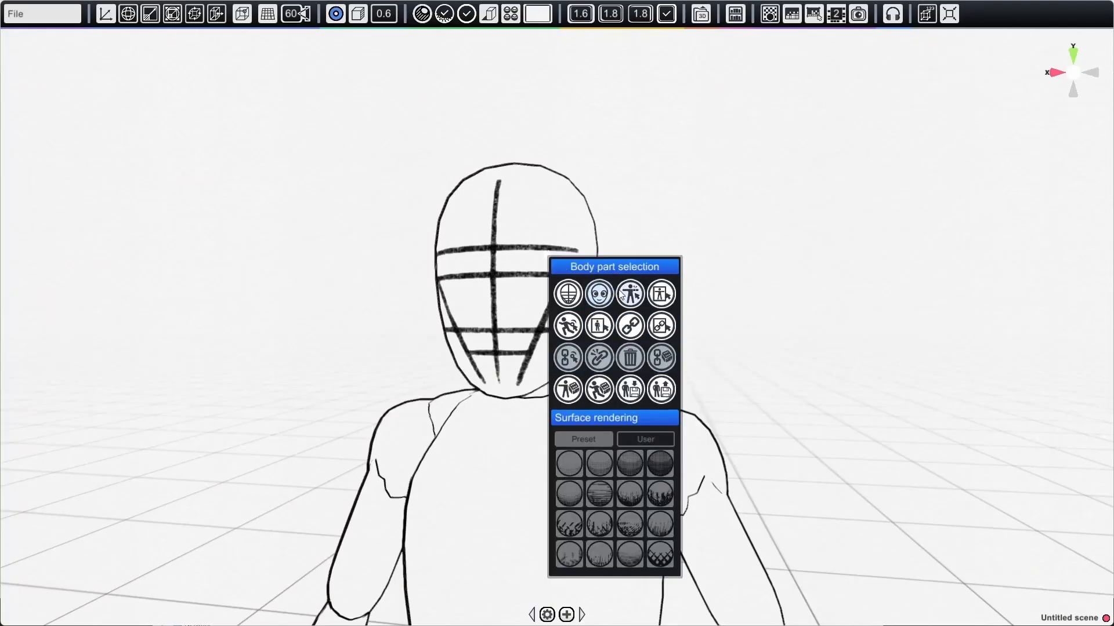
pyautogui.rightClick(635, 343)
pyautogui.moveTo(500, 197); pyautogui.dragTo(435, 325, button='middle')
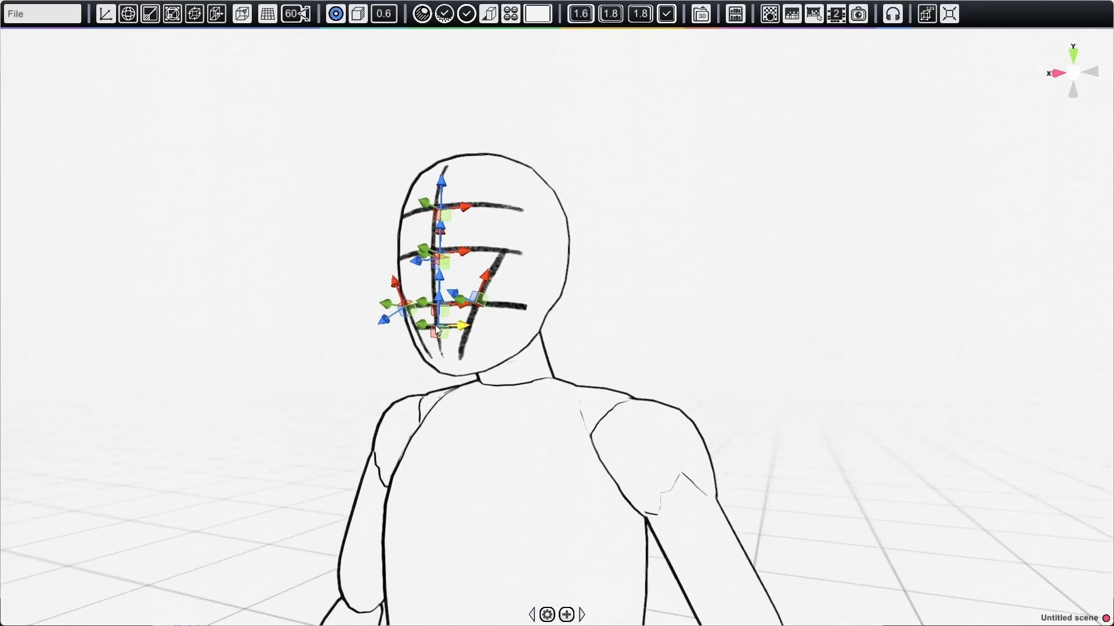
pyautogui.click(676, 254)
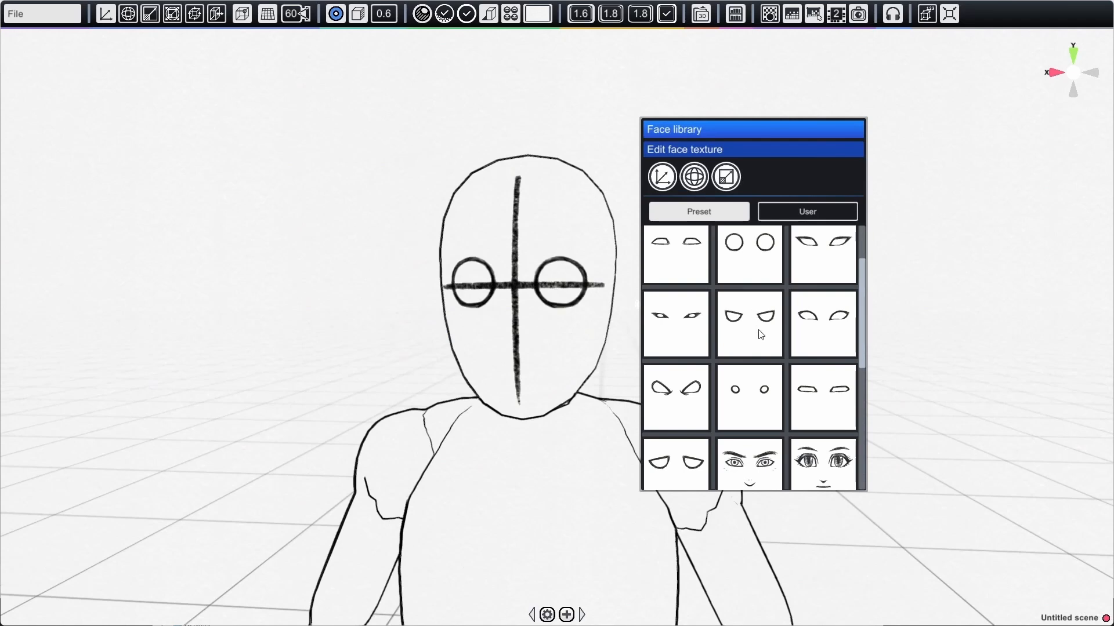
# Step: Try preset faces from the Face library on the character's head, including the stern face with heavy brows
pyautogui.scroll(-2, 745, 328)
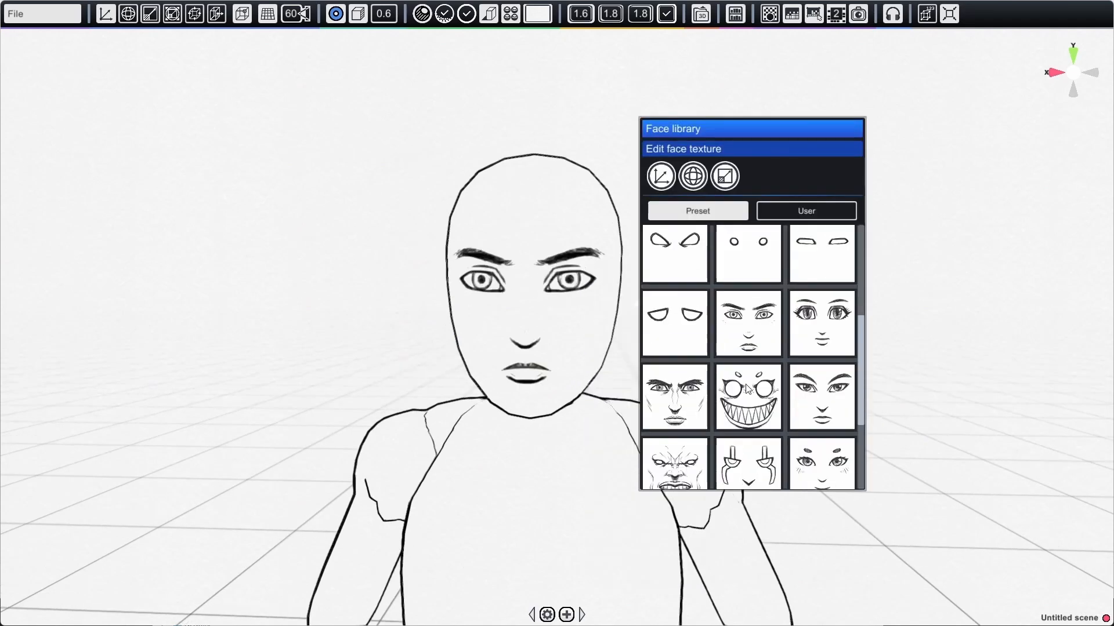
pyautogui.click(668, 407)
pyautogui.scroll(-2, 673, 400)
pyautogui.click(696, 353)
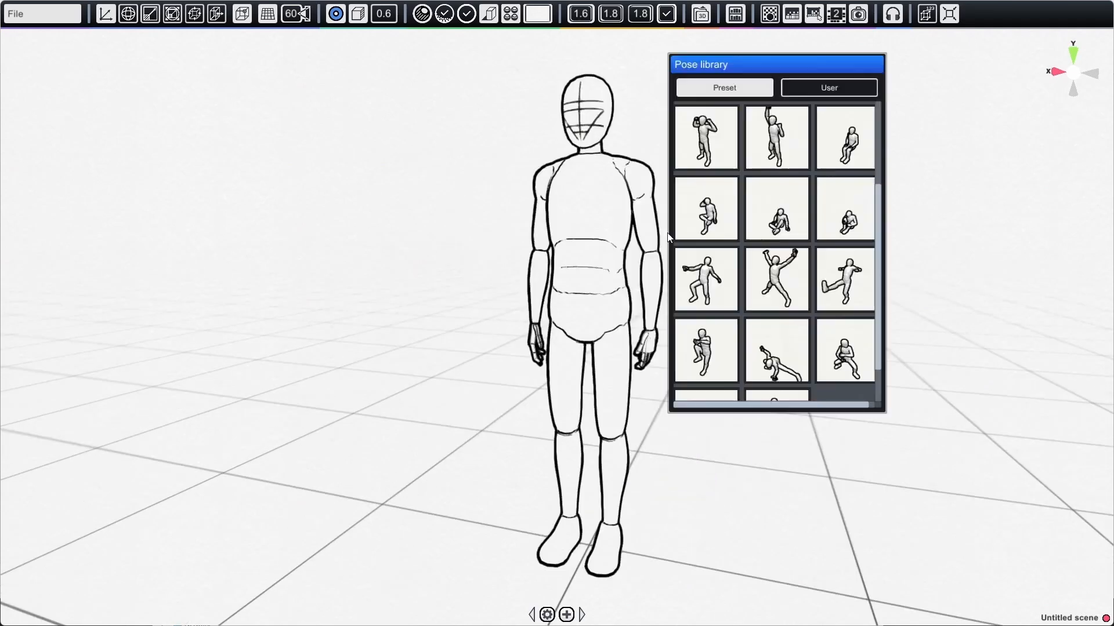
# Step: Apply a preset full-body pose to the character and browse the preset poses for its hand
pyautogui.scroll(3, 851, 148)
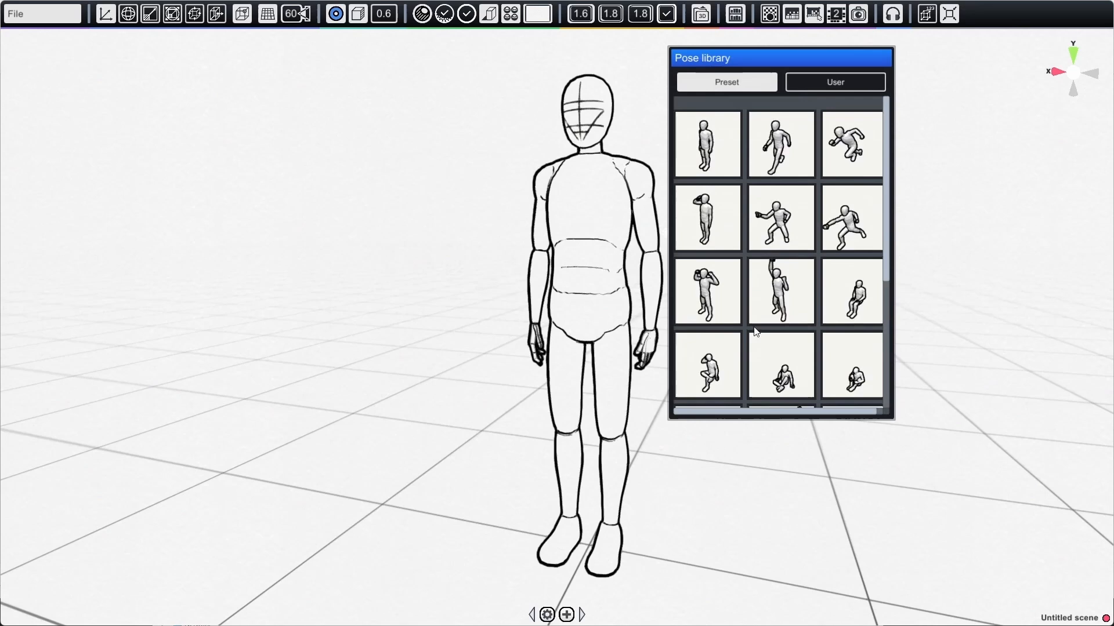
pyautogui.click(851, 148)
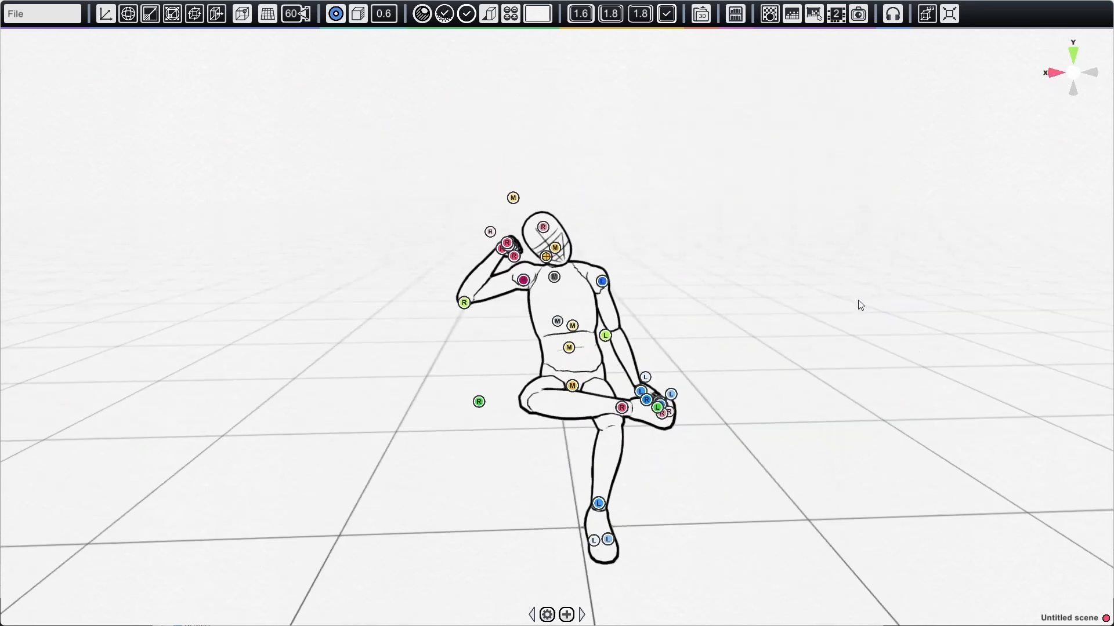
pyautogui.moveTo(860, 306); pyautogui.dragTo(928, 327)
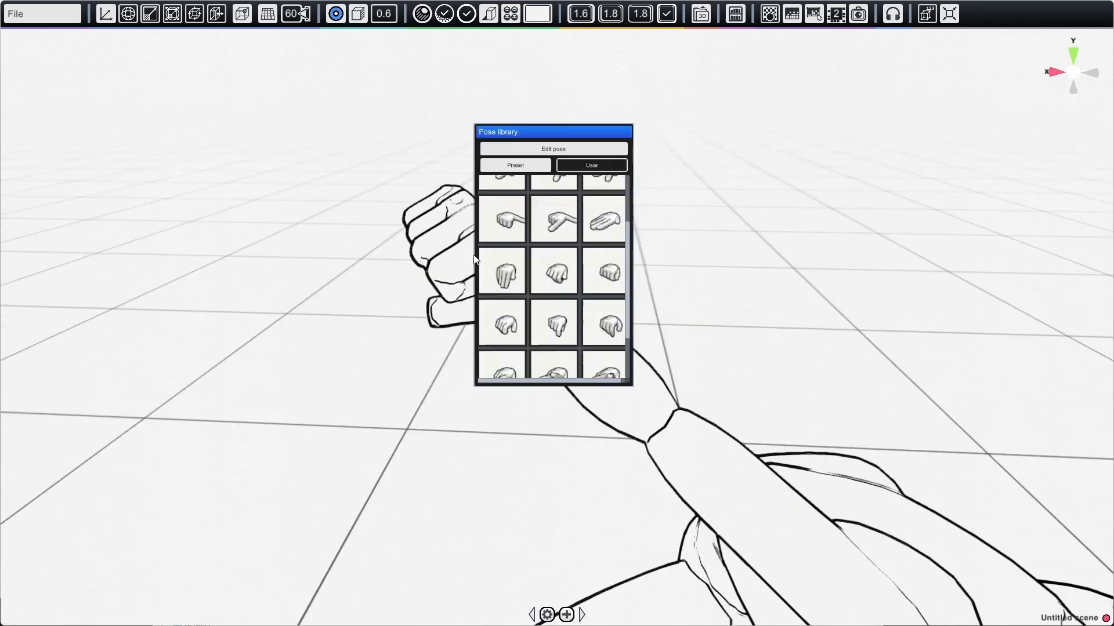
pyautogui.scroll(1, 595, 216)
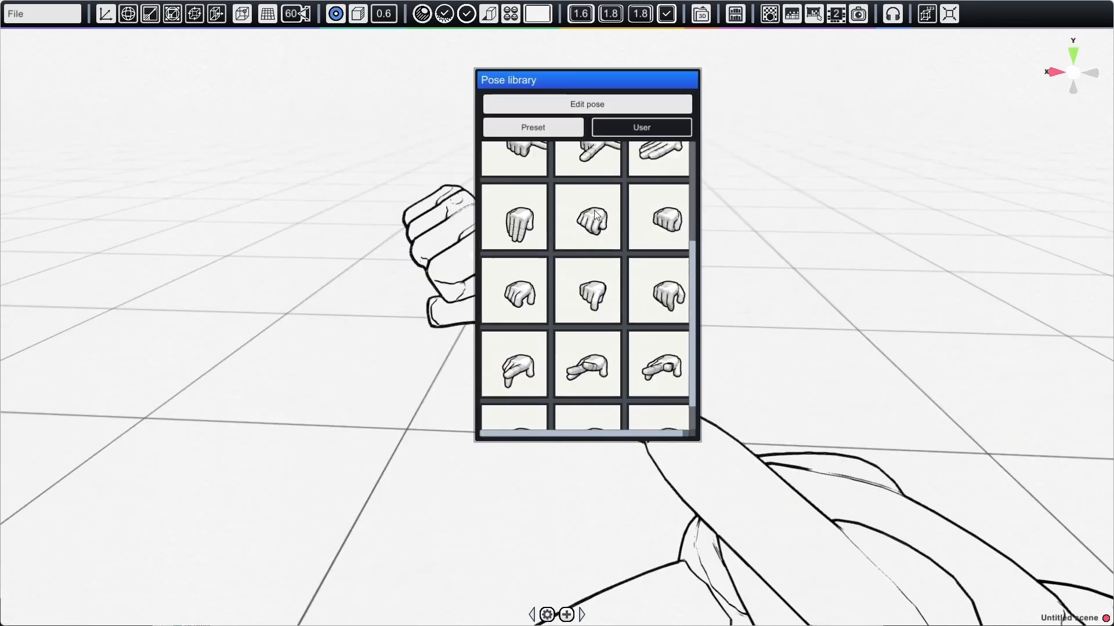
pyautogui.scroll(-1, 596, 216)
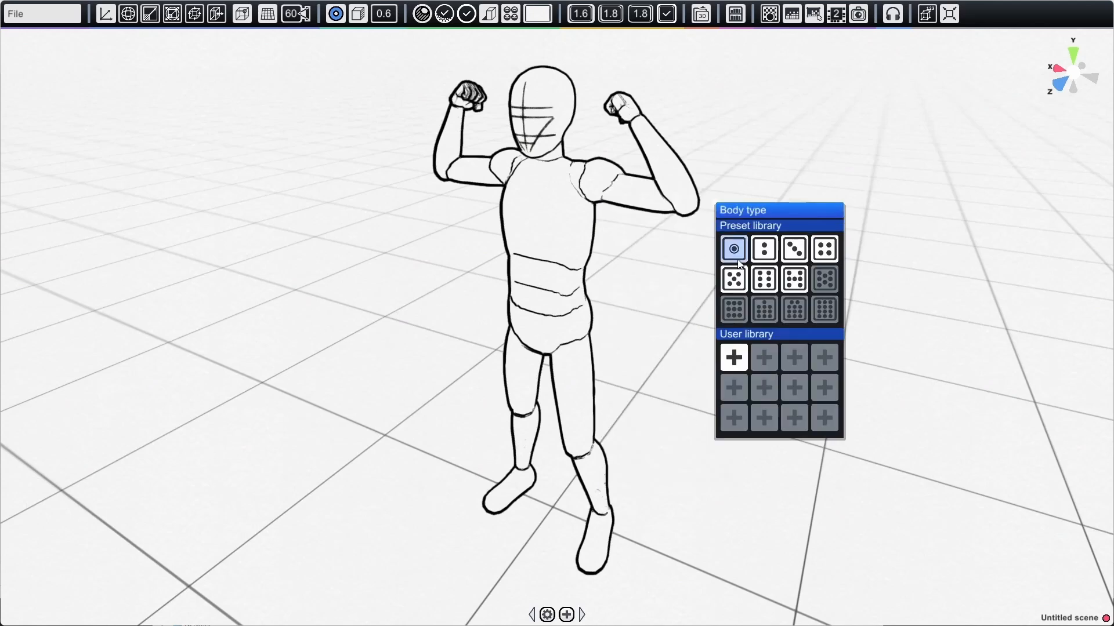
# Step: Apply the seventh preset body type to the flexing character and body part T to the standing character's right thigh
pyautogui.click(799, 280)
pyautogui.moveTo(650, 266); pyautogui.dragTo(490, 286)
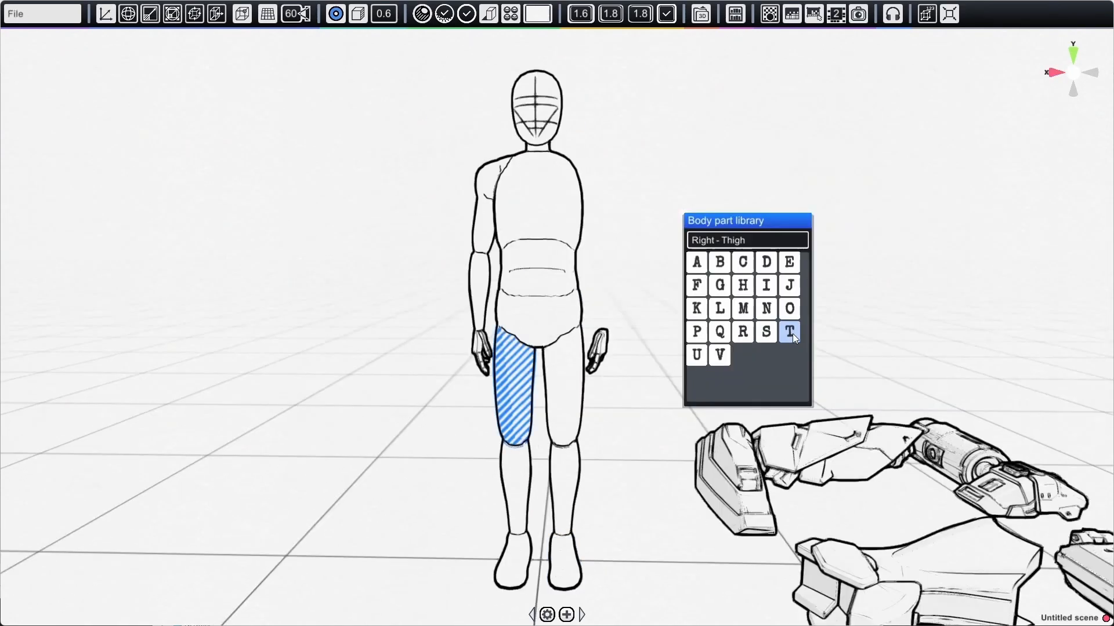
pyautogui.click(792, 333)
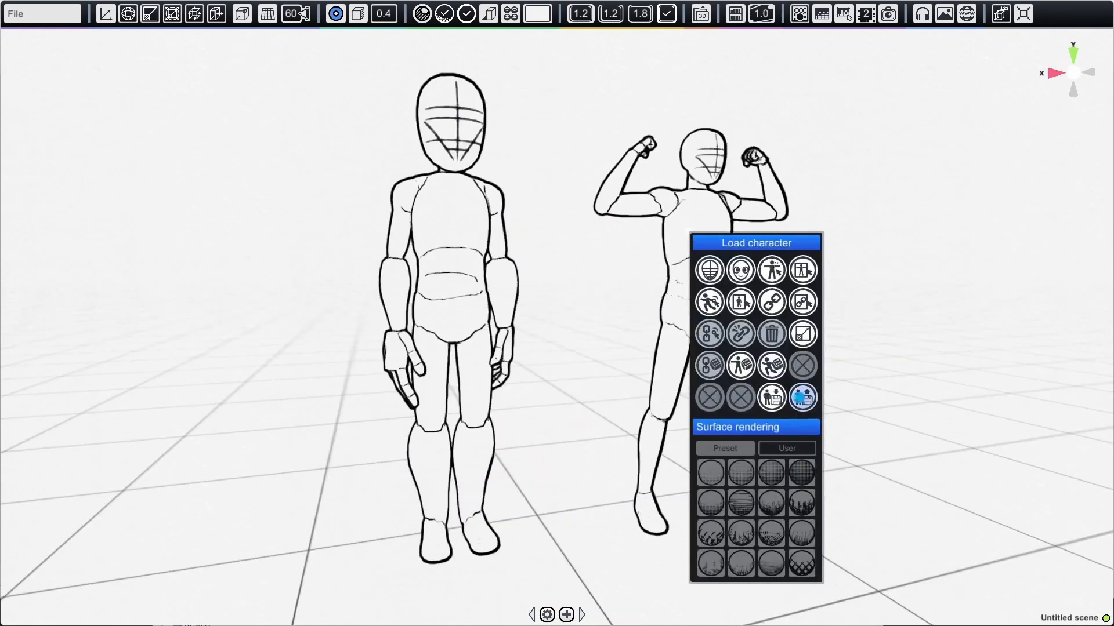
# Step: Load saved .poser characters from the MangaKa folder into both character scenes
pyautogui.click(802, 398)
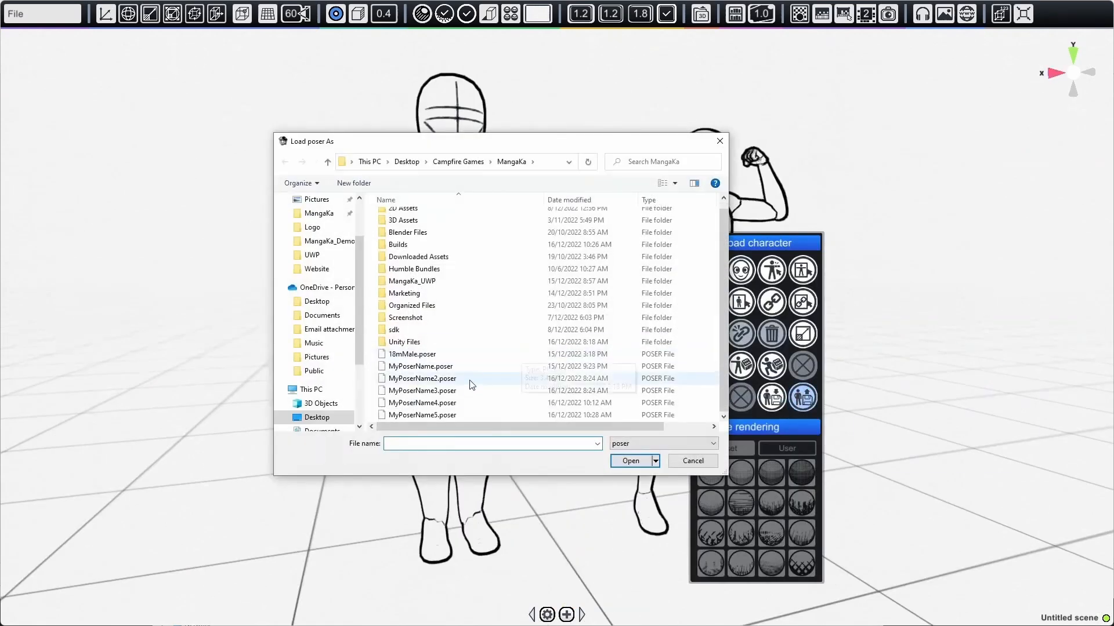
pyautogui.click(632, 461)
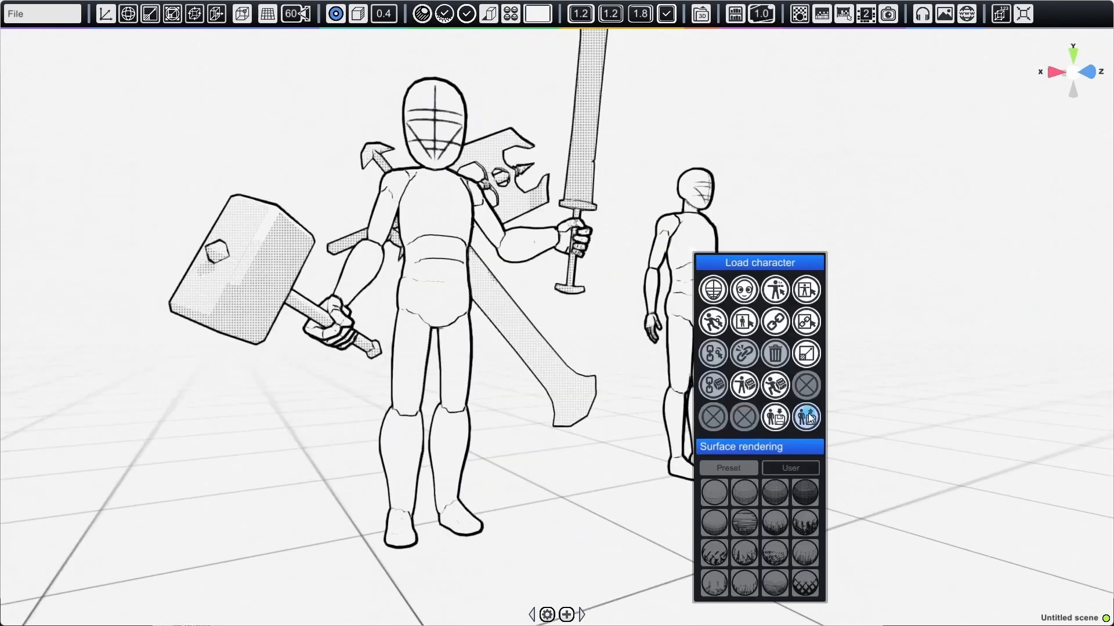
pyautogui.click(808, 417)
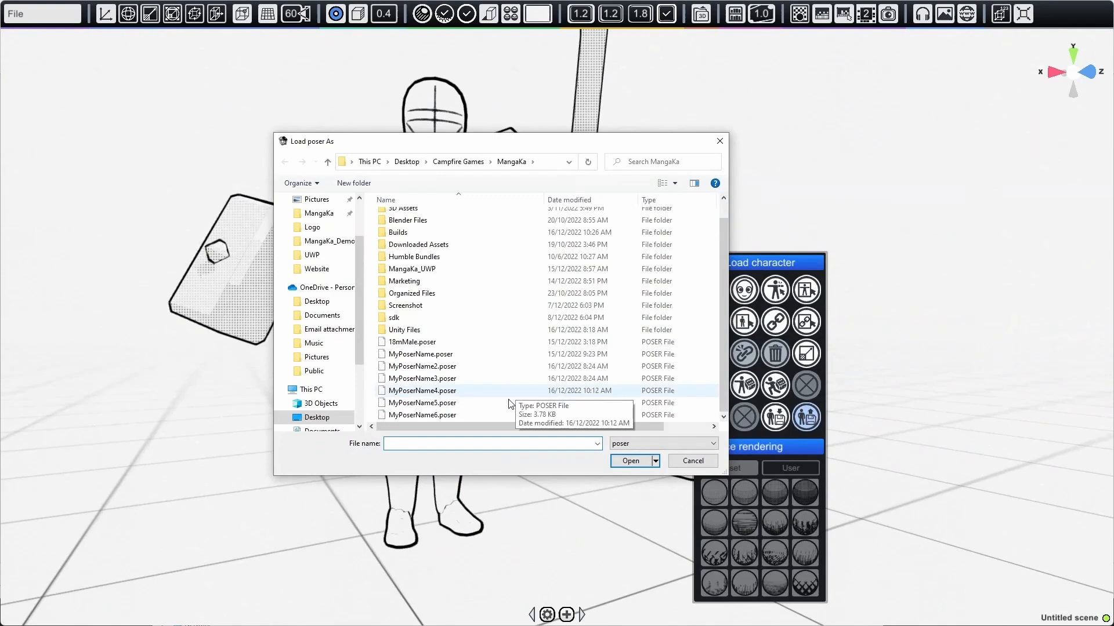
pyautogui.click(632, 461)
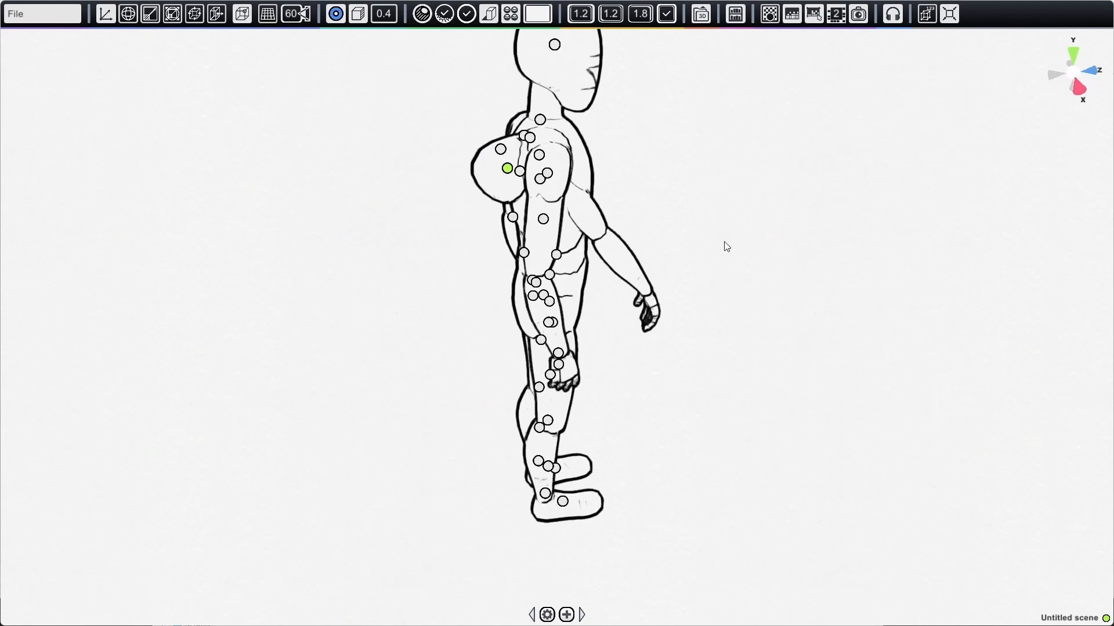
# Step: Open the character's attachment nodes for rotation editing
pyautogui.rightClick(582, 152)
pyautogui.click(612, 256)
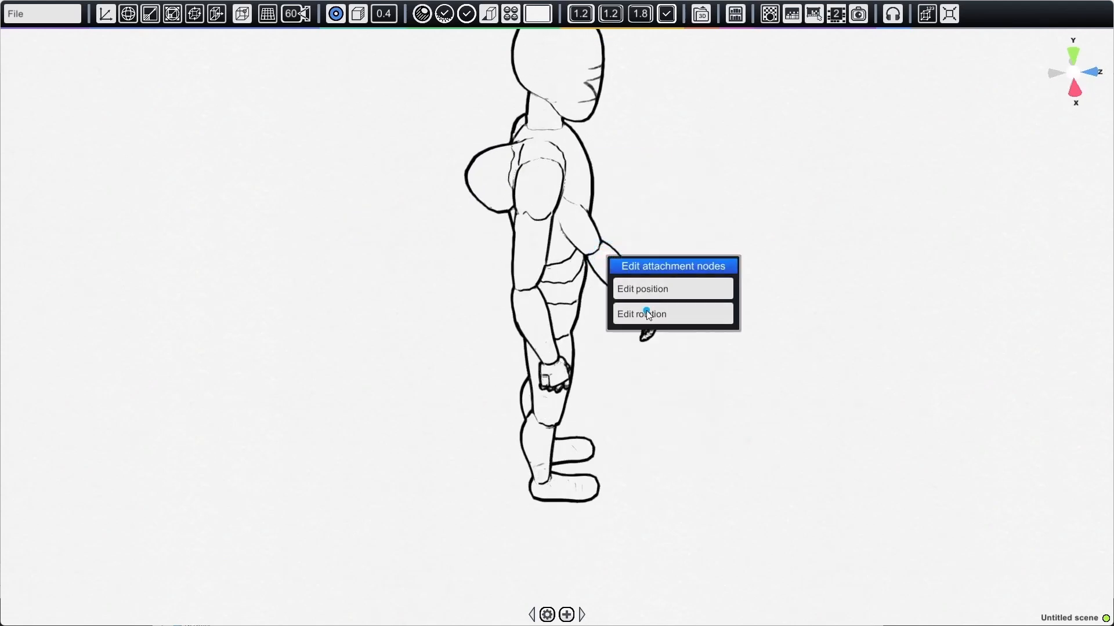
pyautogui.click(648, 314)
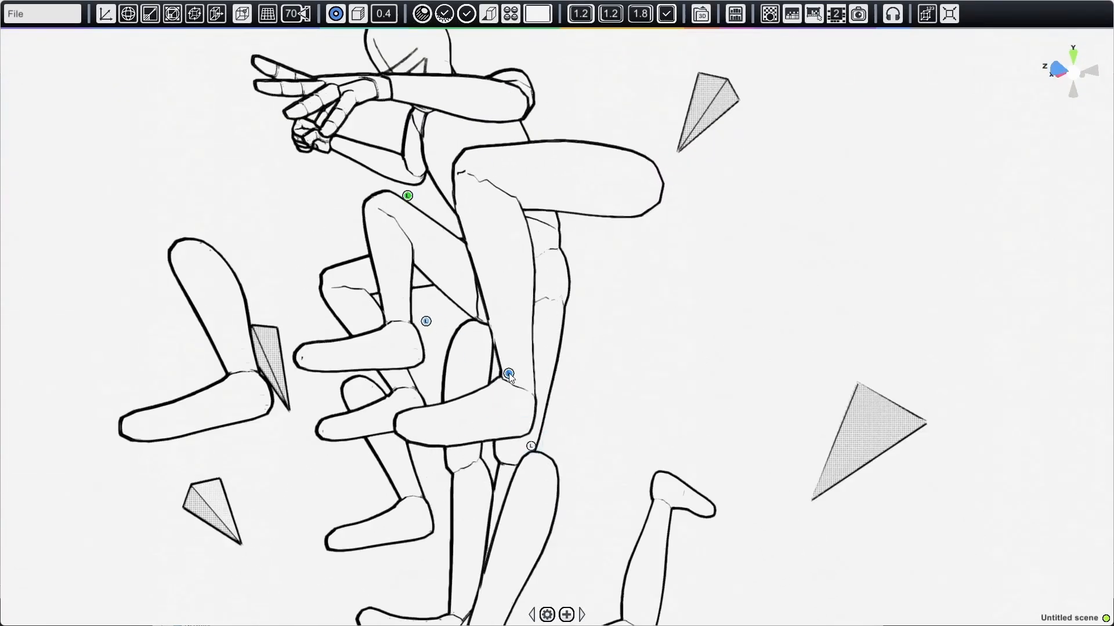
# Step: Reposition the jumping character's left foot by its ankle node
pyautogui.moveTo(509, 374); pyautogui.dragTo(652, 368)
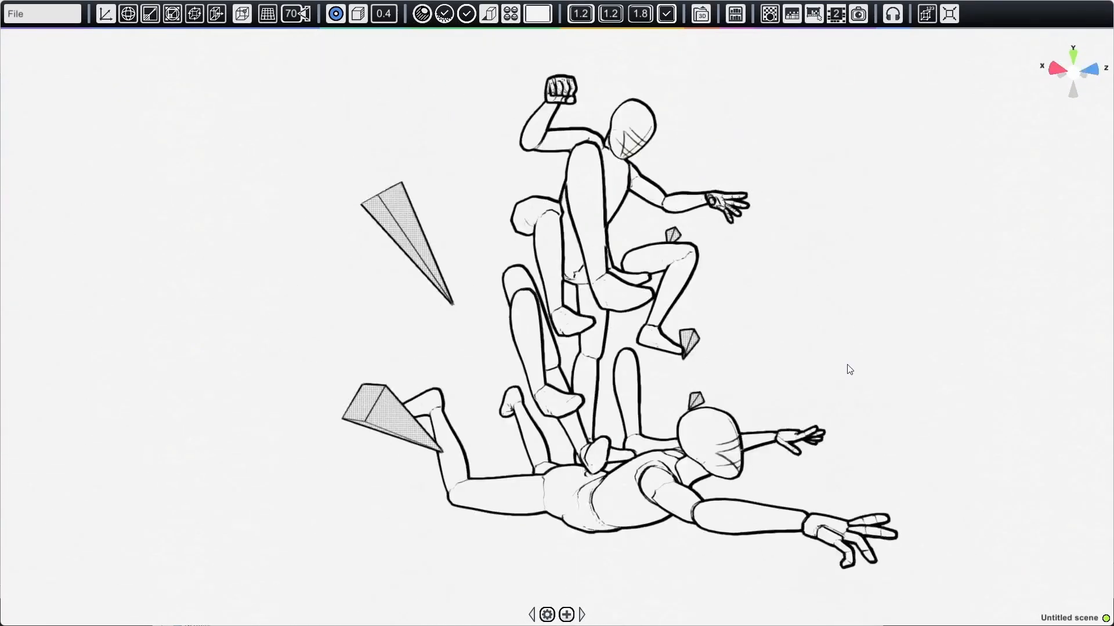
pyautogui.moveTo(847, 368); pyautogui.dragTo(689, 367)
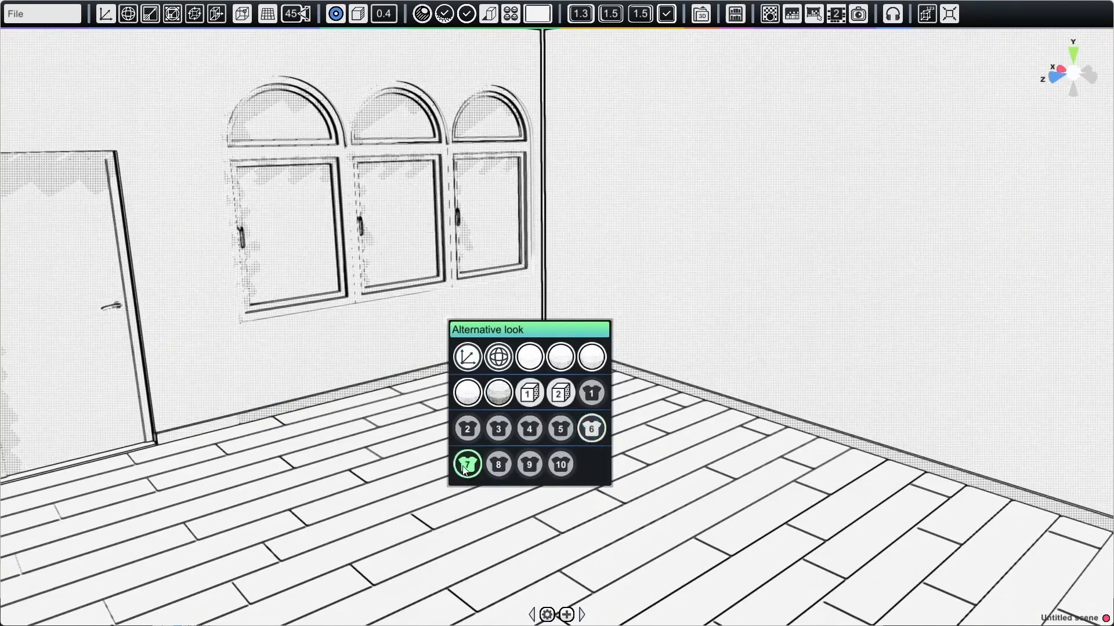
# Step: Switch the room's window through alternative looks 8, 10 and 9
pyautogui.click(499, 464)
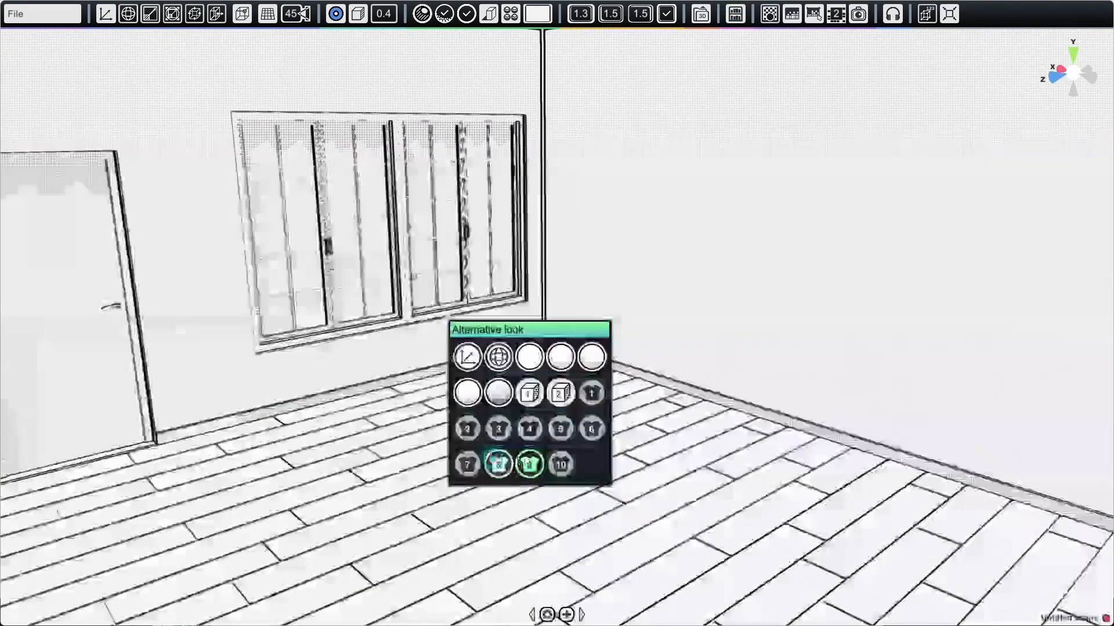
pyautogui.click(561, 464)
pyautogui.click(529, 464)
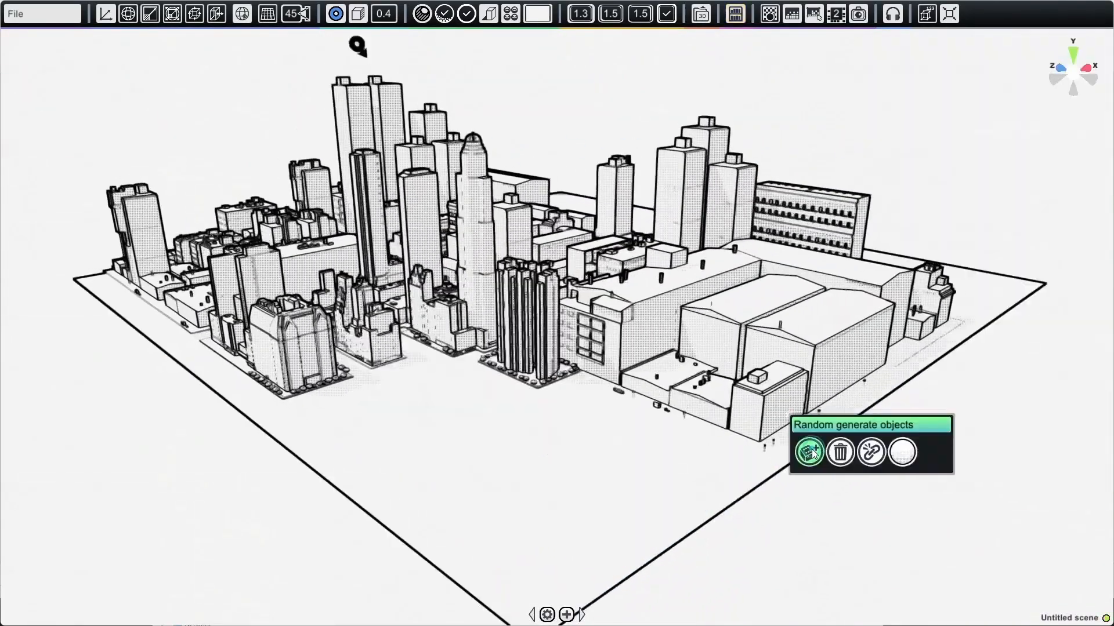
# Step: Randomly generate the city buildings on the plot four times in a row
pyautogui.click(809, 452)
pyautogui.click(809, 453)
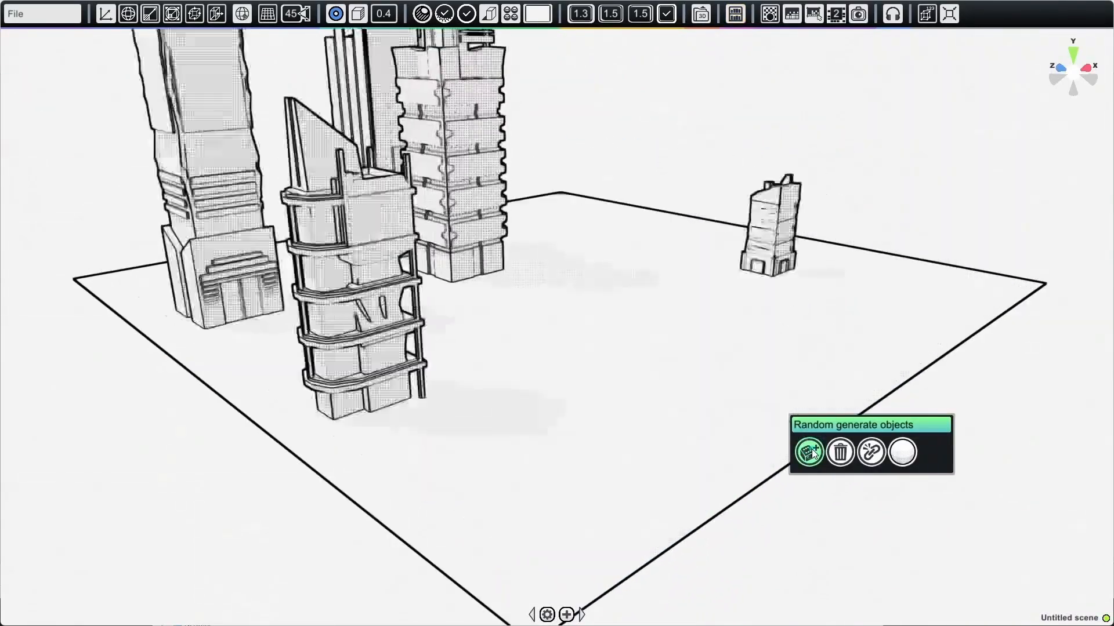
pyautogui.click(809, 453)
pyautogui.click(809, 453)
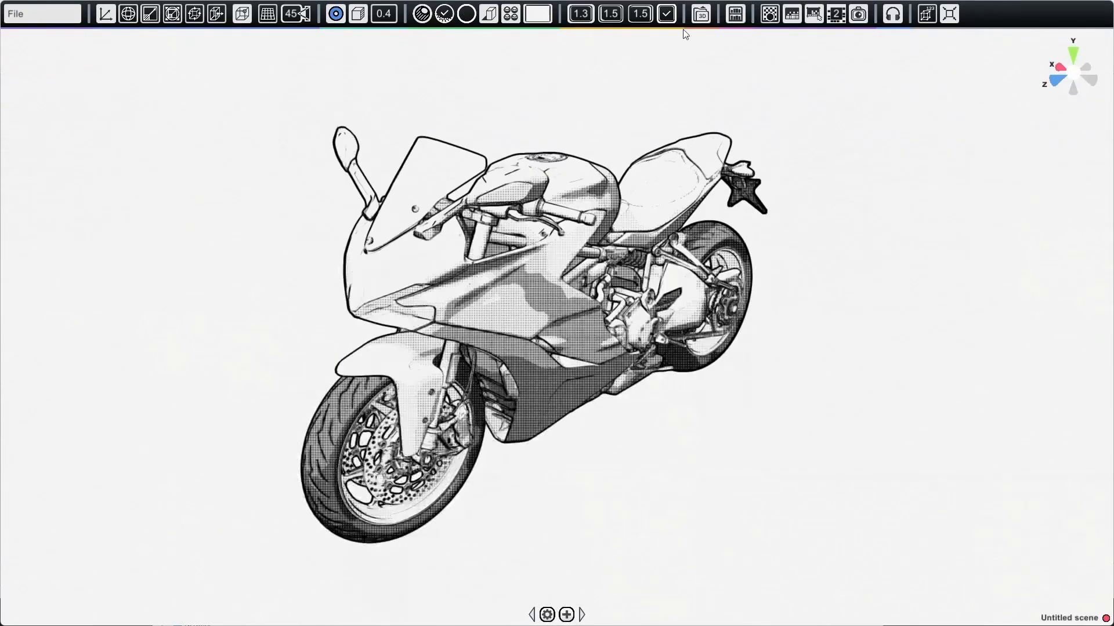
# Step: Toggle the line-rendering option applied to the motorcycle
pyautogui.click(666, 15)
pyautogui.moveTo(611, 261)
pyautogui.mouseDown()
pyautogui.moveTo(509, 260)
pyautogui.moveTo(731, 310)
pyautogui.mouseUp()
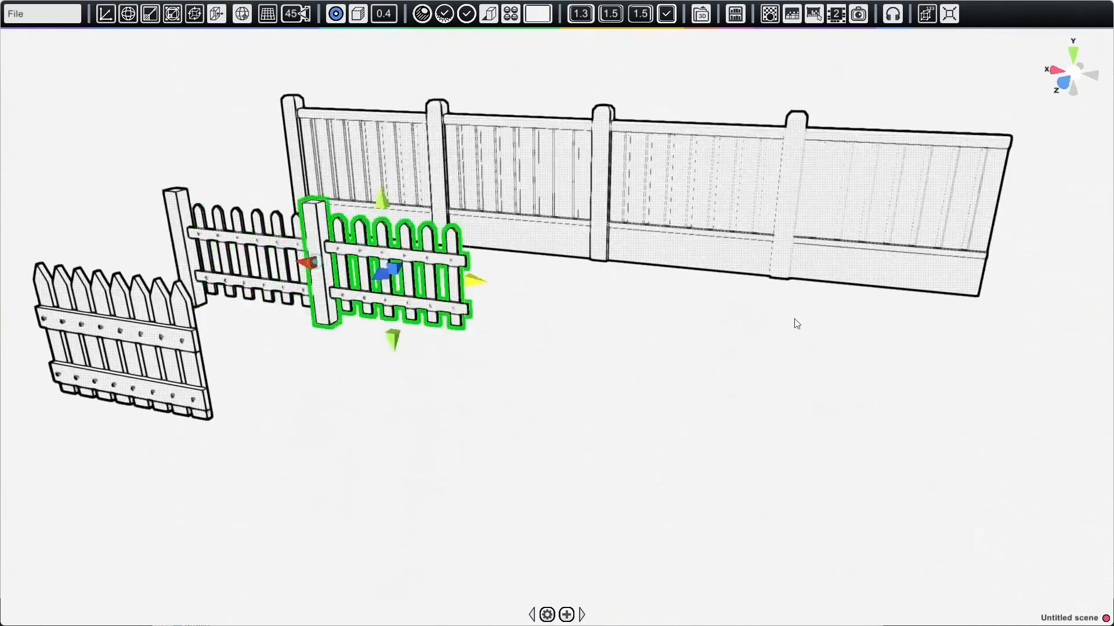
# Step: Extend the selected picket fence lengthwise and place a bookshelf rack from the Content Library beside the office desk
pyautogui.moveTo(795, 319); pyautogui.dragTo(1077, 381)
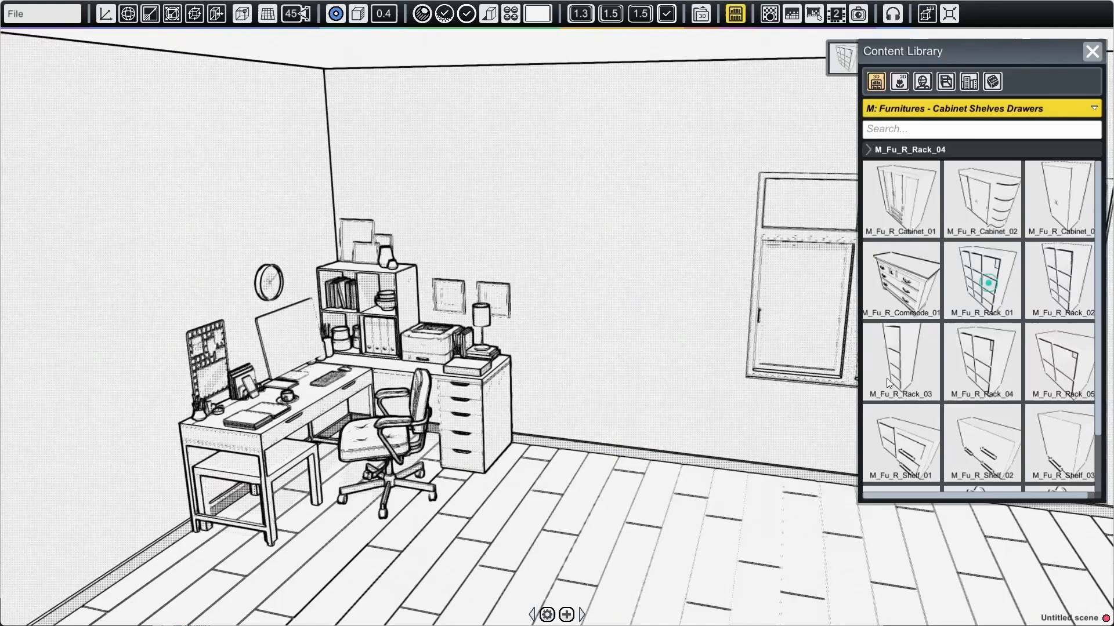
pyautogui.moveTo(886, 378); pyautogui.dragTo(664, 349)
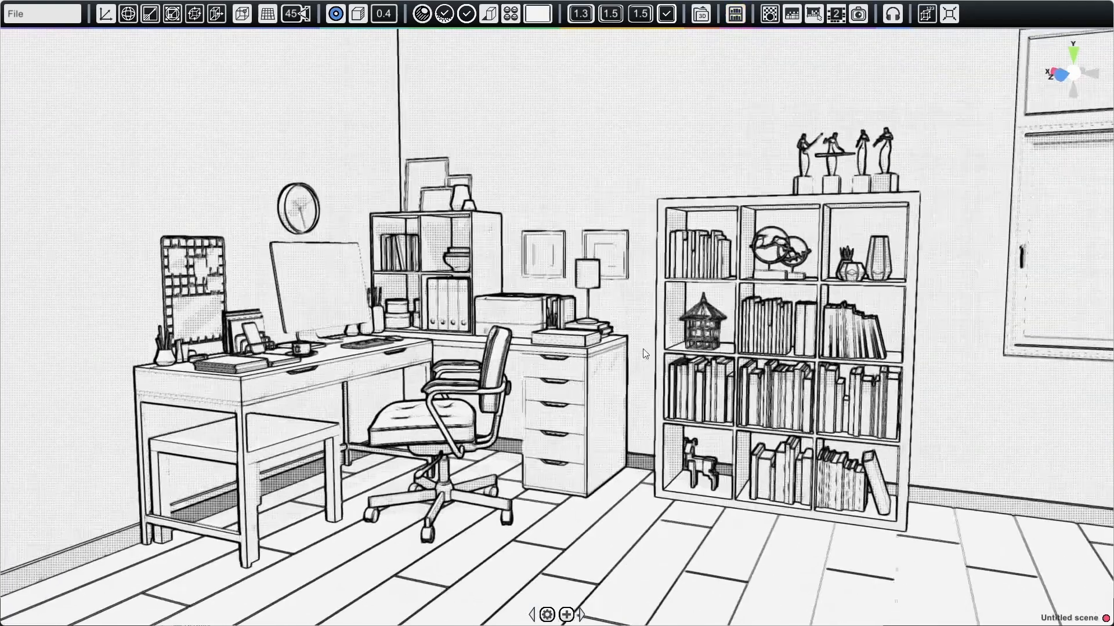
pyautogui.moveTo(642, 352); pyautogui.dragTo(660, 371, button='right')
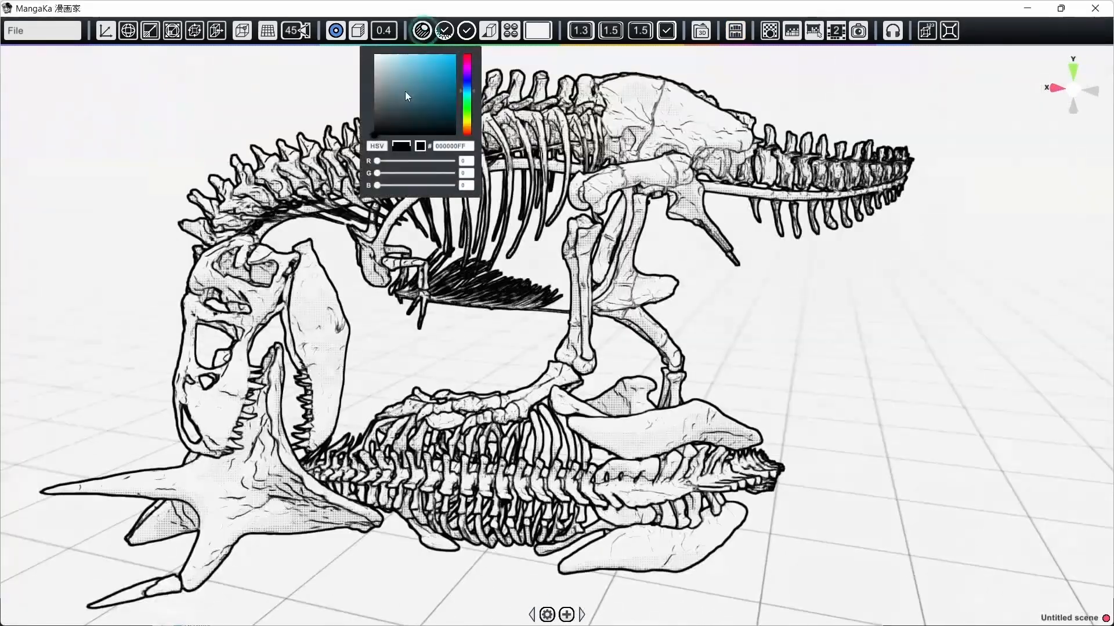
# Step: Pick a new shade and hue for the dinosaur skeleton's rendering colour
pyautogui.moveTo(405, 92); pyautogui.dragTo(473, 62)
pyautogui.click(471, 74)
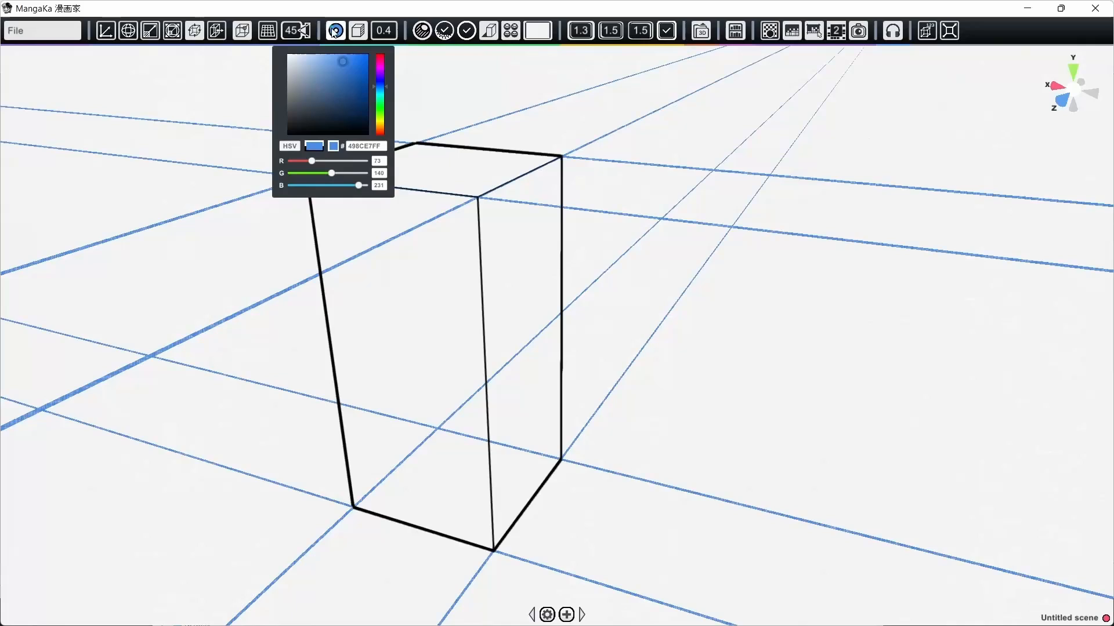
# Step: Shift the hue of the perspective guide lines drawn around the tall box
pyautogui.moveTo(380, 87); pyautogui.dragTo(381, 68)
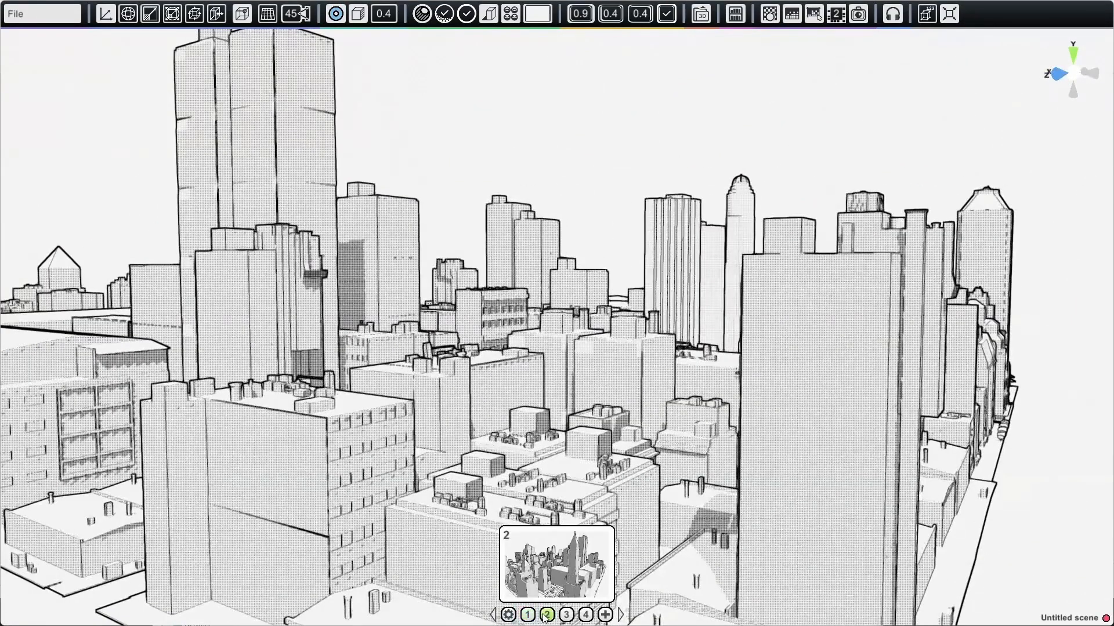
# Step: Switch the city scene to saved camera view 2 and on to view 3
pyautogui.click(546, 615)
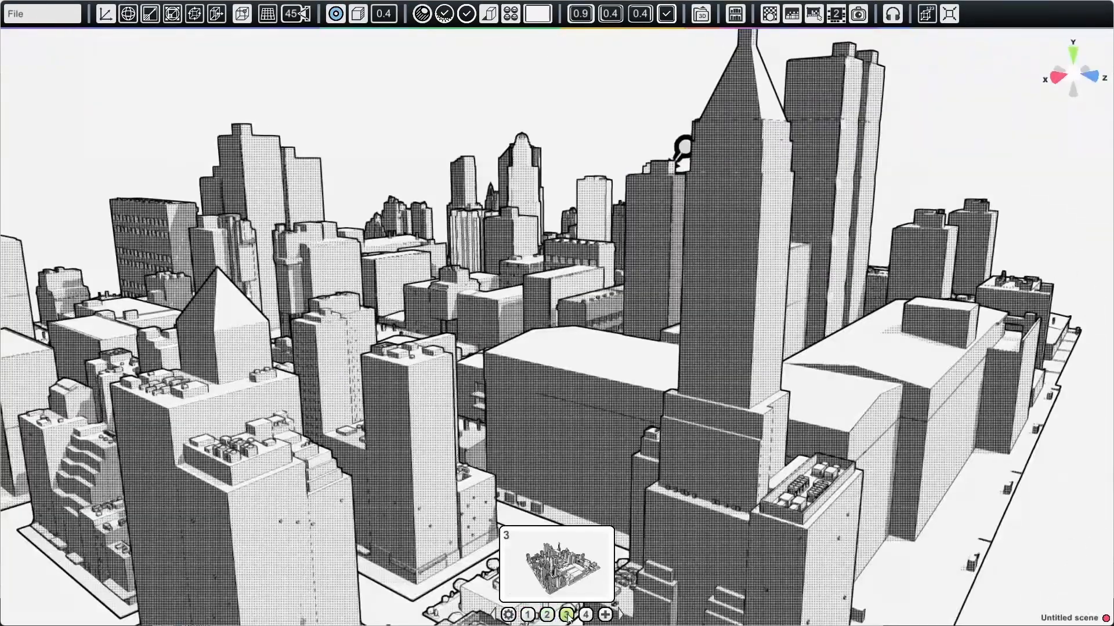
pyautogui.click(566, 615)
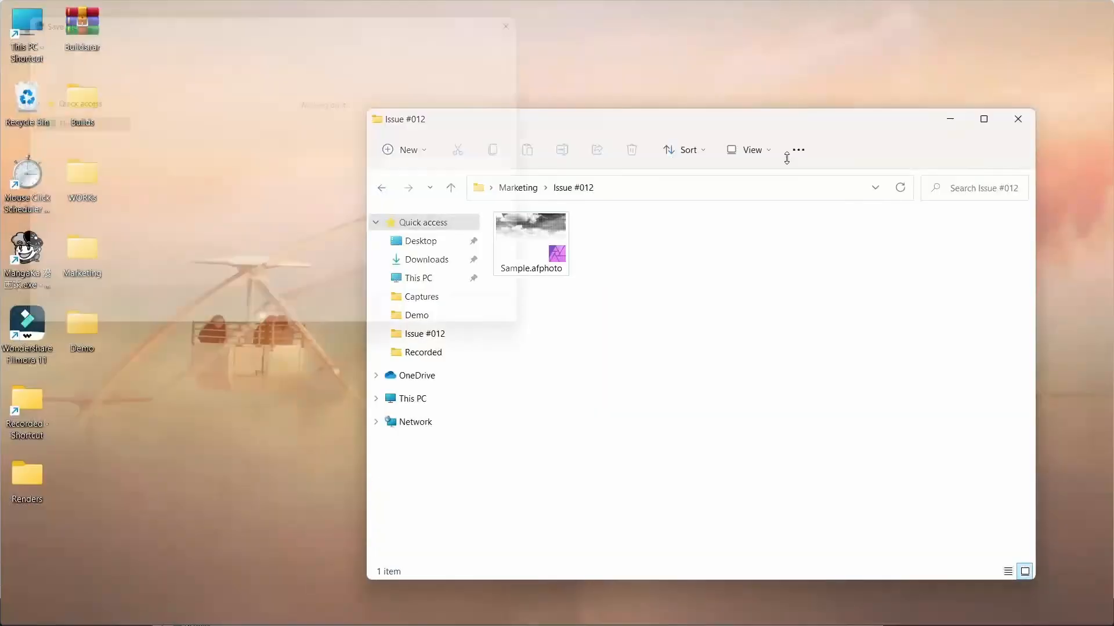
# Step: Save the city render as MySaveFile.png in the Issue #012 folder and switch to Affinity Photo
pyautogui.click(436, 325)
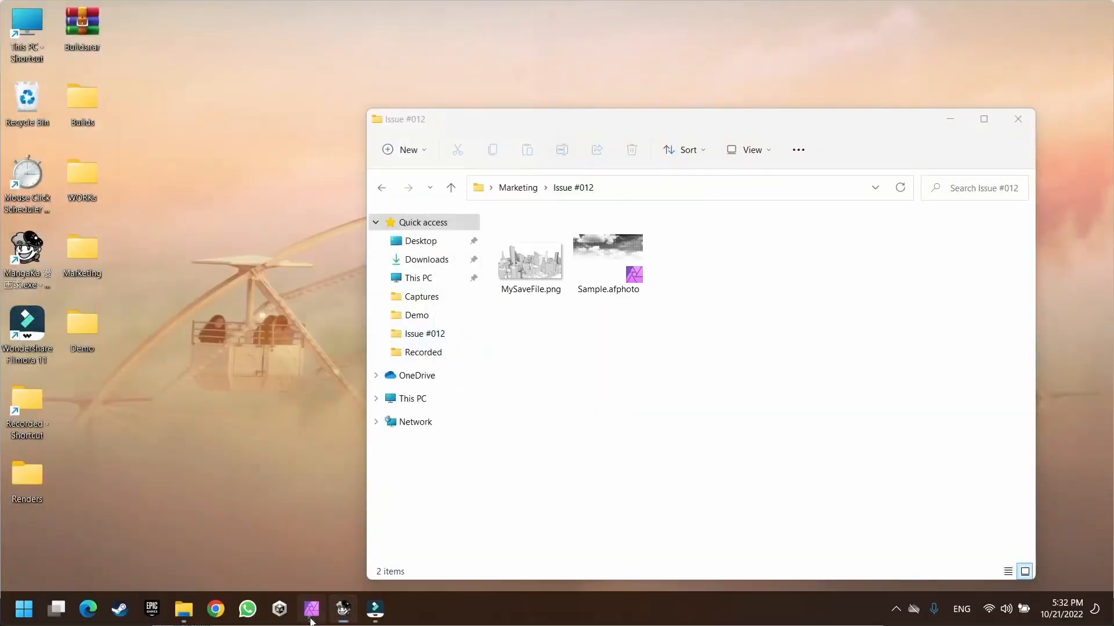
pyautogui.click(153, 620)
pyautogui.hotkey('alt', 'Tab')
pyautogui.press('Tab')
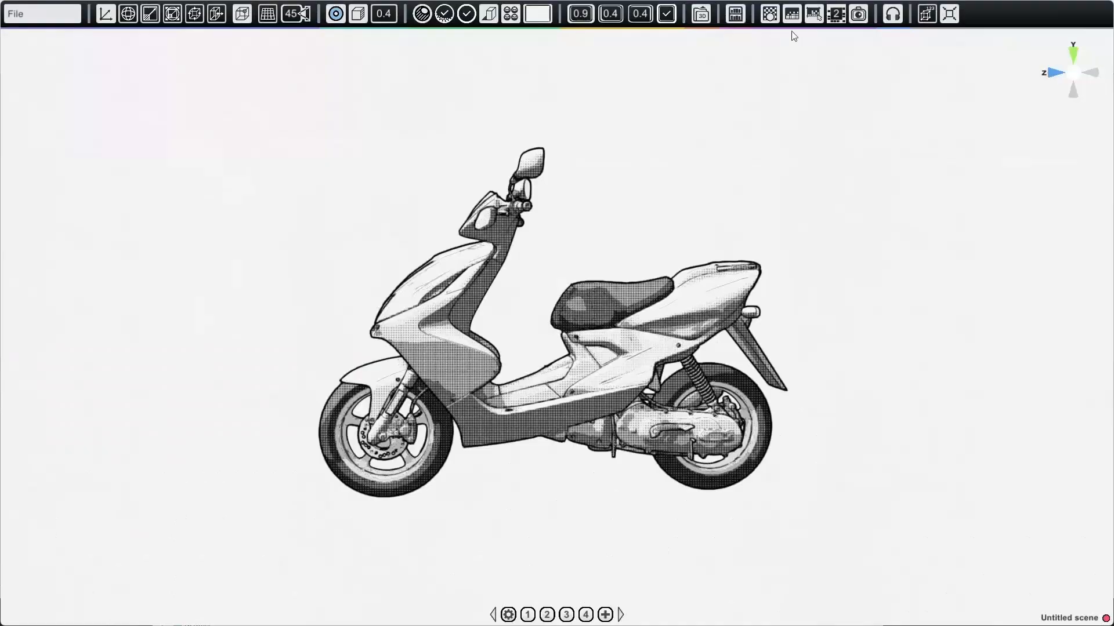
# Step: Export the scooter as an image from MangaKa and bring the Issue #012 folder window alongside Affinity Photo
pyautogui.click(813, 21)
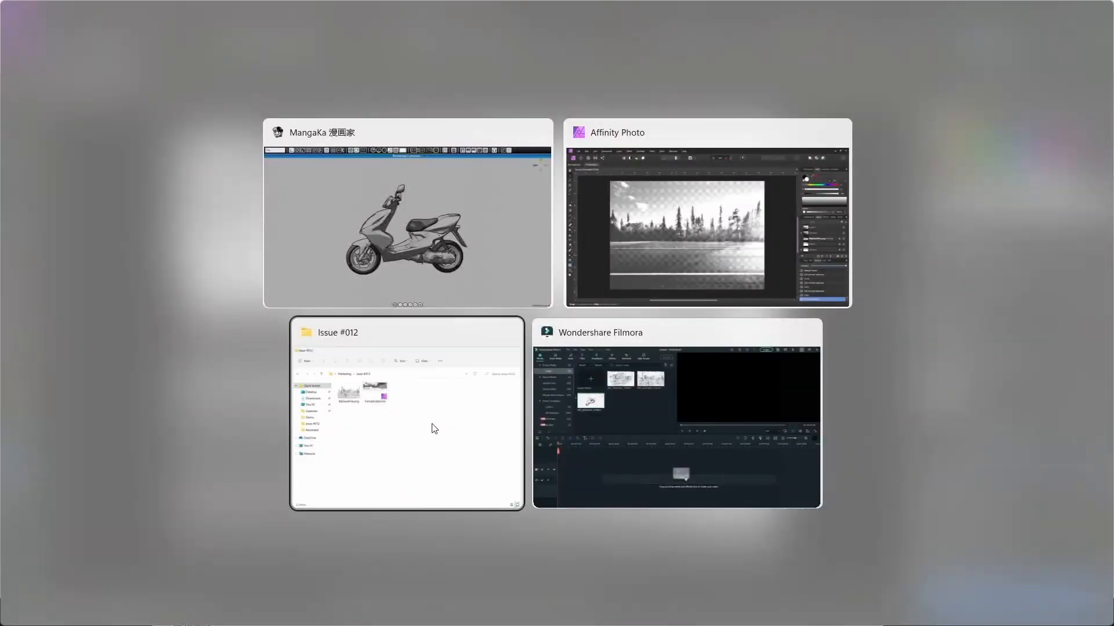
pyautogui.click(429, 428)
pyautogui.moveTo(769, 123); pyautogui.dragTo(809, 122)
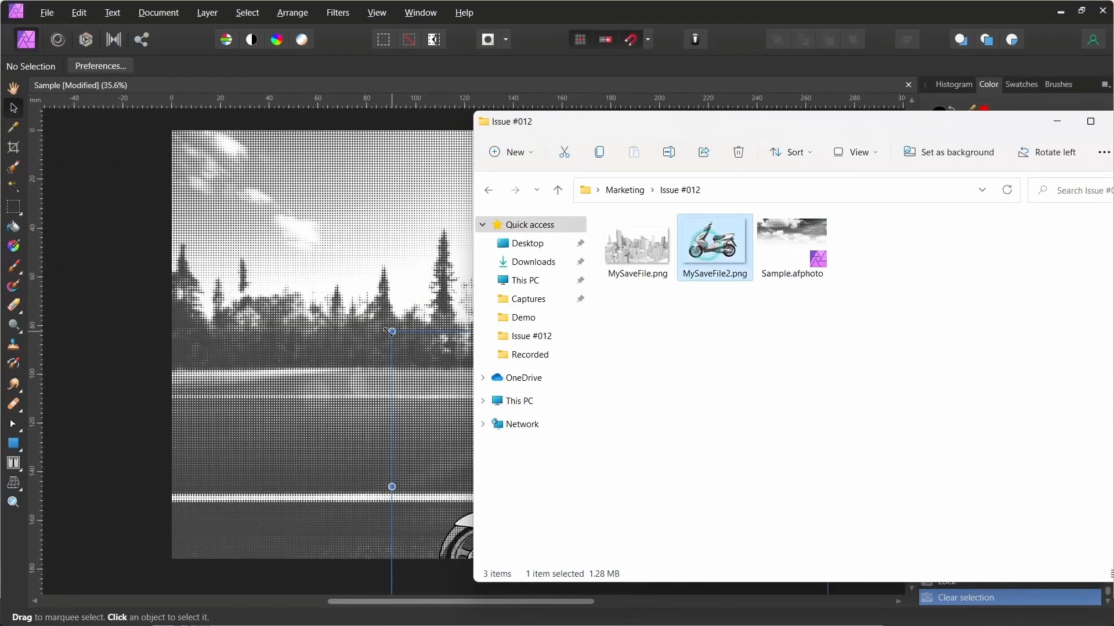
# Step: Scale down the placed scooter image and position it on the road in the Sample picture
pyautogui.moveTo(386, 330); pyautogui.dragTo(447, 501)
pyautogui.moveTo(471, 434); pyautogui.dragTo(337, 292)
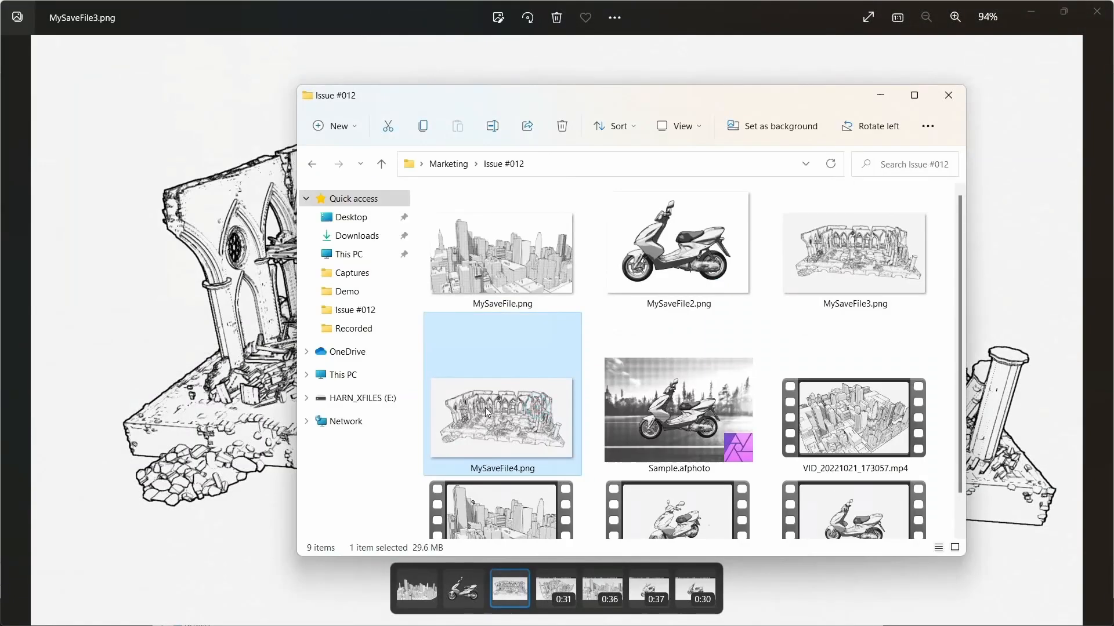
# Step: Open MySaveFile4.png from the Issue #012 folder and inspect its line work up close
pyautogui.doubleClick(485, 408)
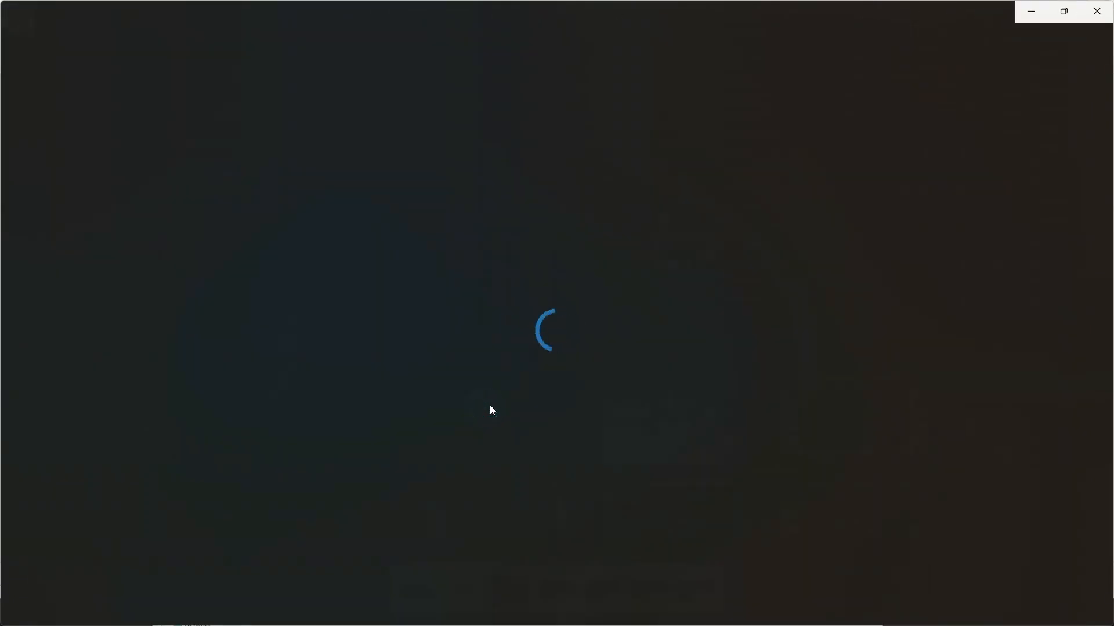
pyautogui.scroll(5, 661, 326)
pyautogui.scroll(5, 662, 326)
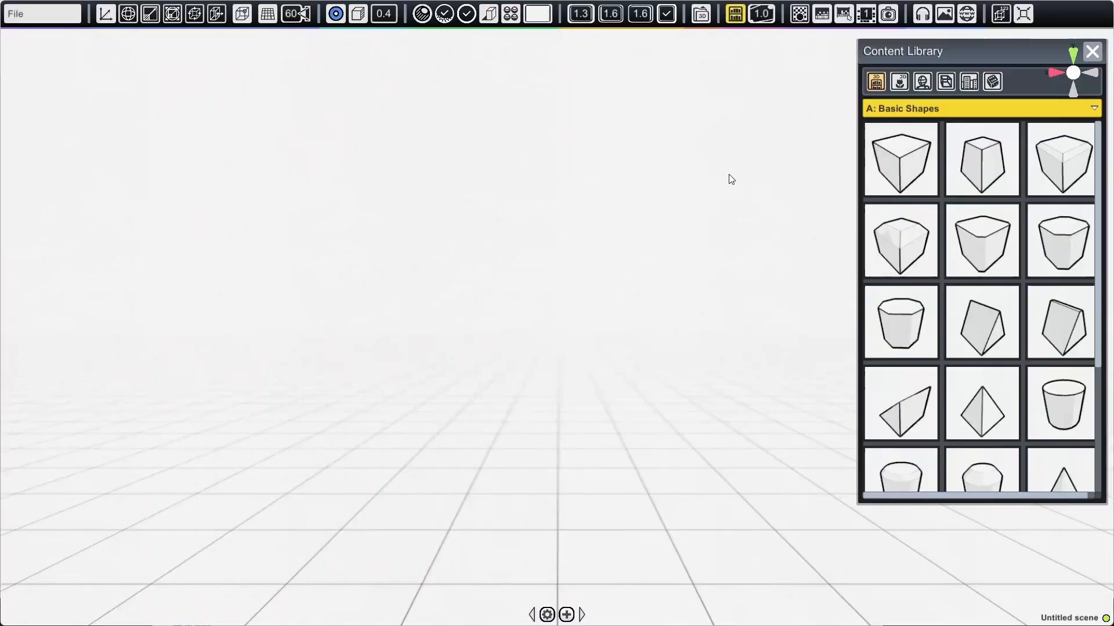
# Step: Load the berry bush, big cypress 02 and big leafy tree 01 PNGs from Image Set 1 into the Image Library
pyautogui.click(899, 81)
pyautogui.click(900, 158)
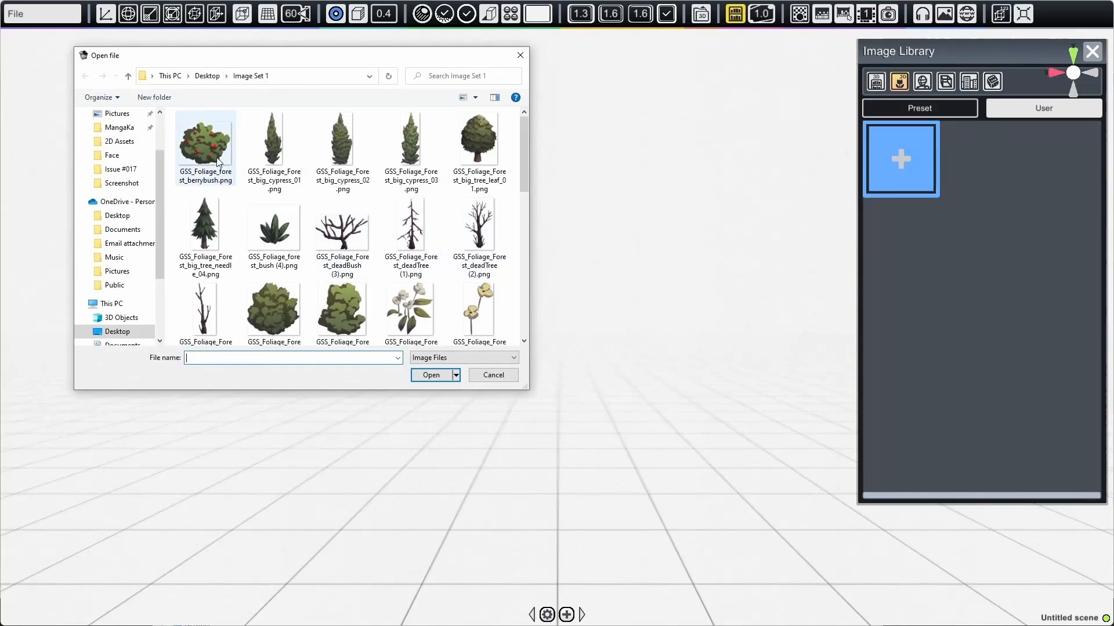
pyautogui.doubleClick(205, 144)
pyautogui.click(982, 159)
pyautogui.click(342, 152)
pyautogui.click(431, 375)
pyautogui.click(1062, 158)
pyautogui.click(479, 142)
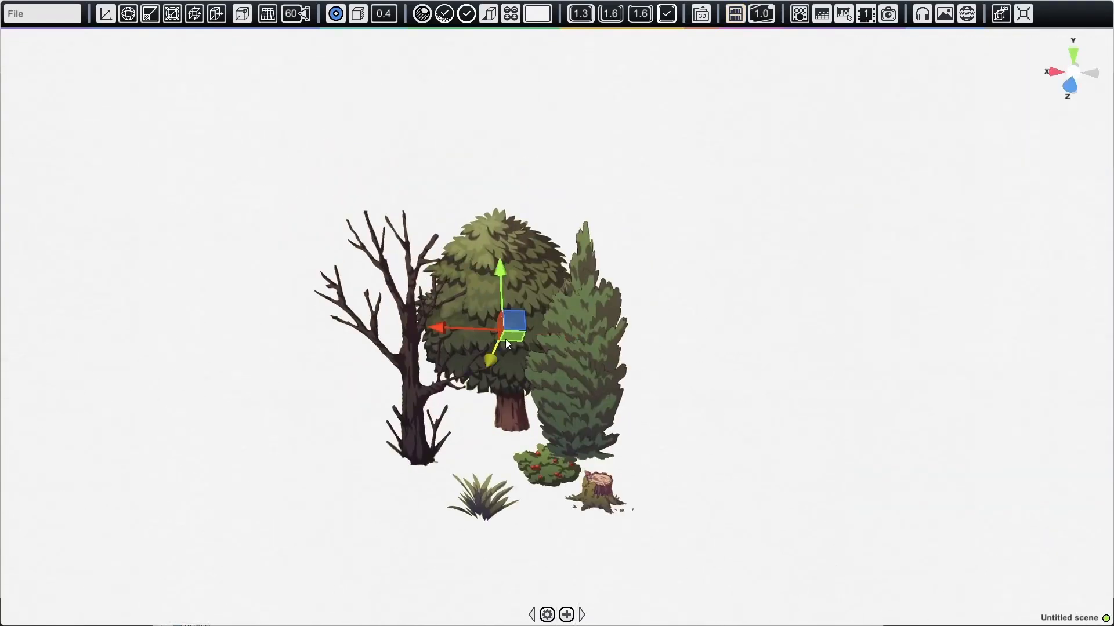
# Step: Move the selected foliage image within the forest group and place a duplicate of it among the trees
pyautogui.press('w')
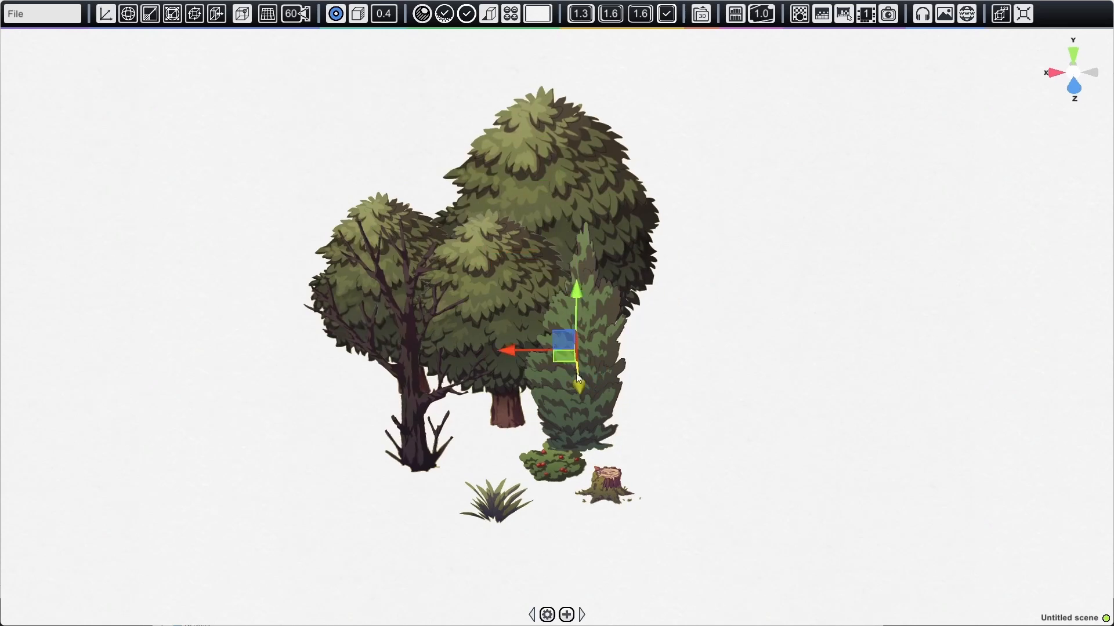
pyautogui.moveTo(569, 361); pyautogui.dragTo(608, 357)
pyautogui.hotkey('ctrl', 'd')
pyautogui.moveTo(608, 356); pyautogui.dragTo(297, 323)
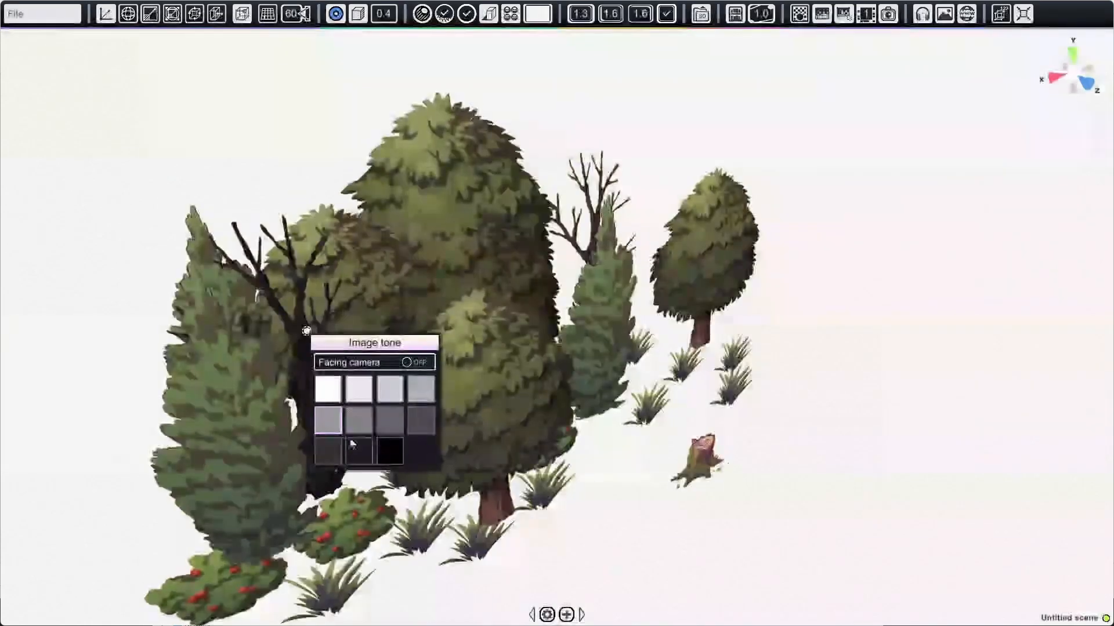
# Step: Set a dark grey image tone on the large leafy tree
pyautogui.rightClick(222, 189)
pyautogui.click(354, 268)
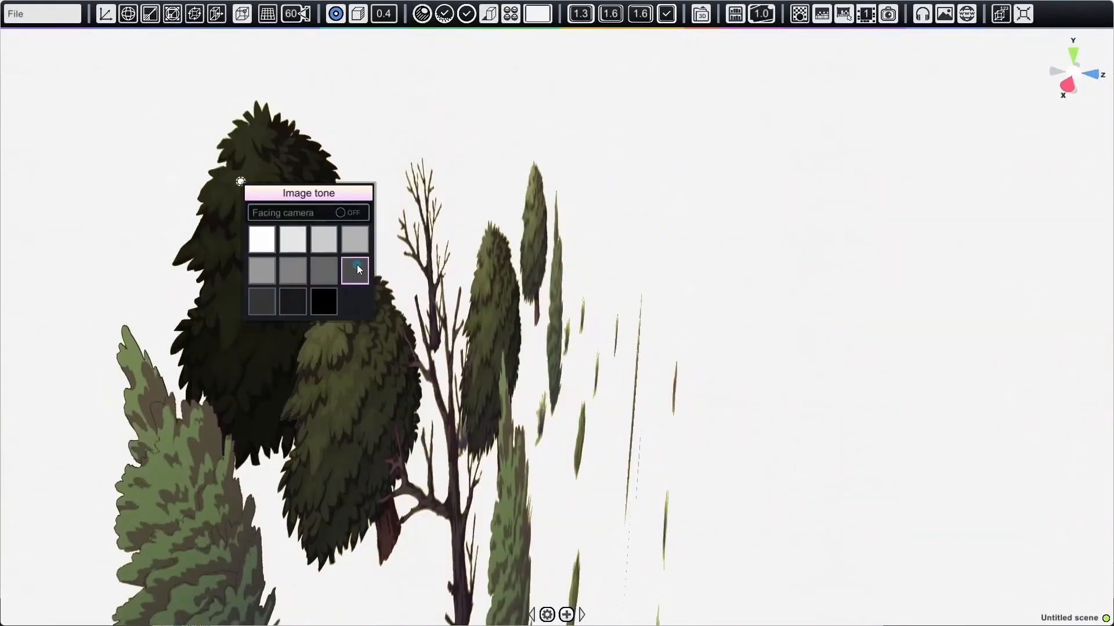
# Step: Load the giant-and-village sketch into slot 3 of the Reference browser, and move and widen the browser window
pyautogui.click(944, 13)
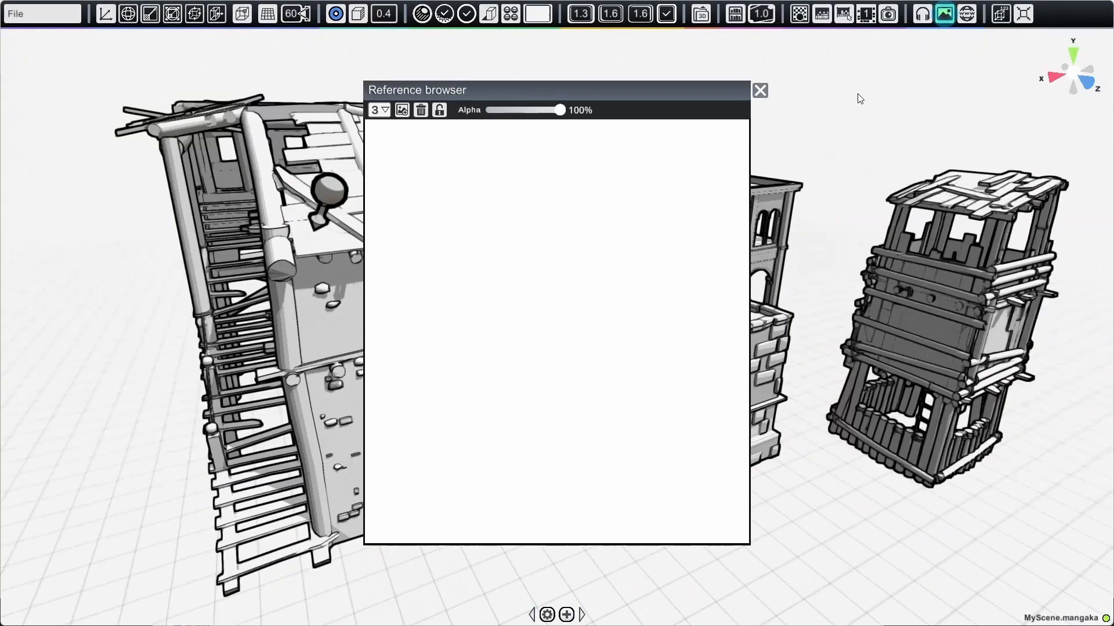
pyautogui.moveTo(592, 95); pyautogui.dragTo(247, 76)
pyautogui.click(80, 92)
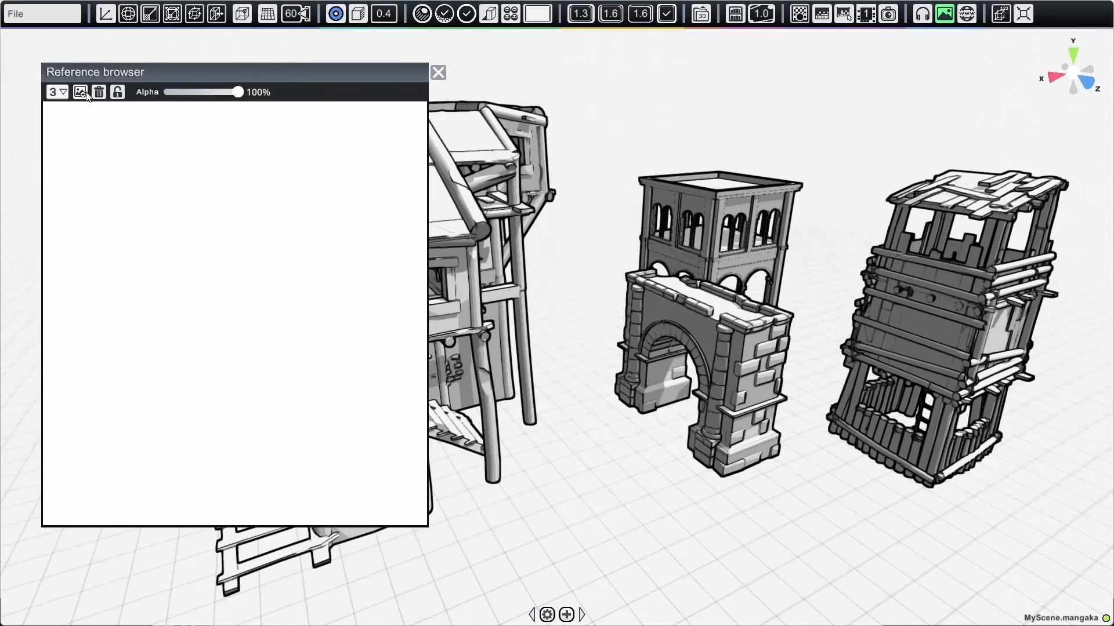
pyautogui.click(439, 374)
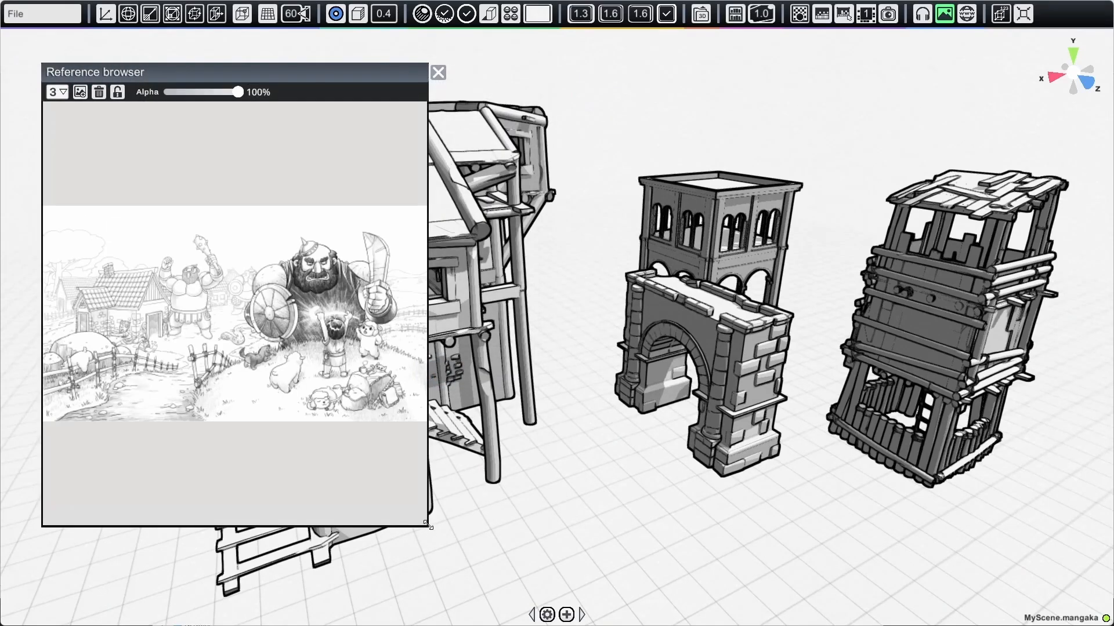
pyautogui.moveTo(427, 525); pyautogui.dragTo(555, 450)
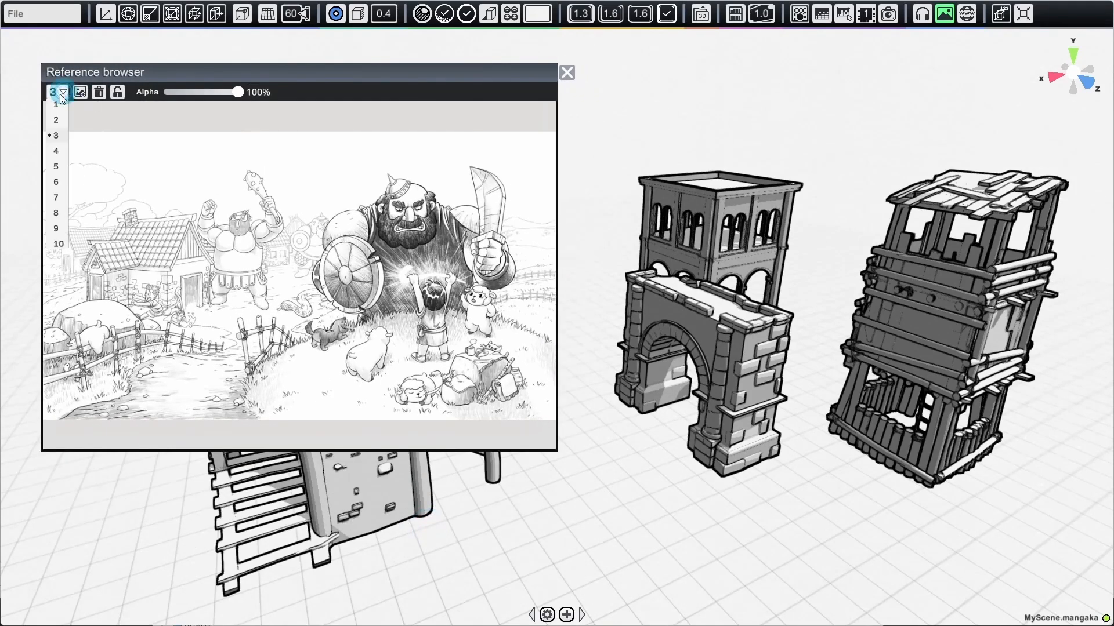
# Step: Switch the Reference browser to slot 2 and load the fantasy character pose sheet into it
pyautogui.click(56, 120)
pyautogui.click(80, 92)
pyautogui.click(431, 375)
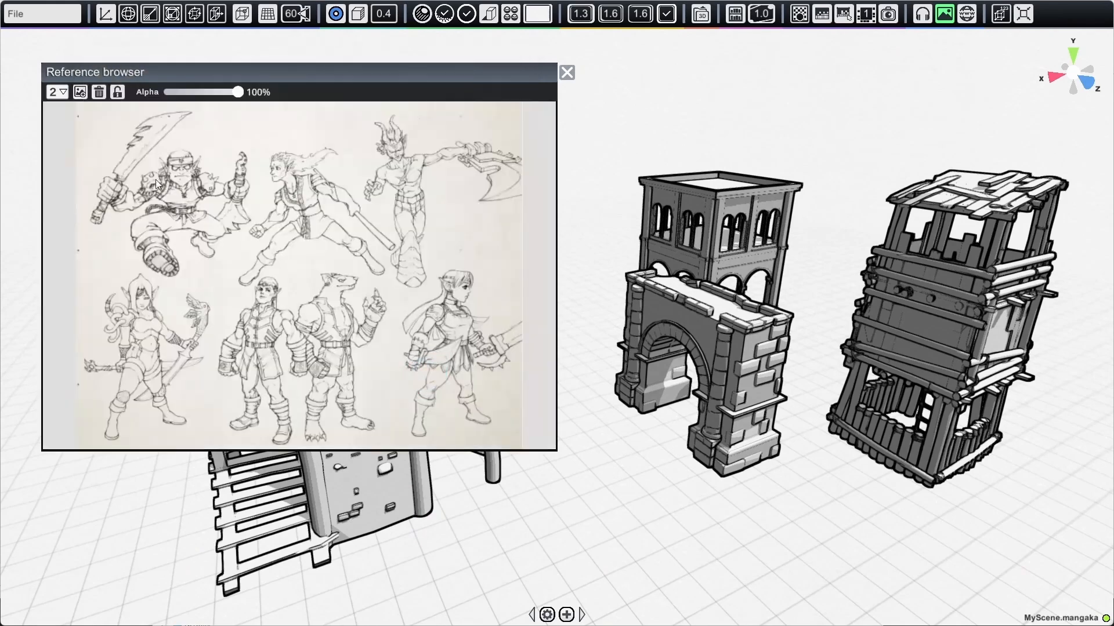
pyautogui.click(55, 92)
pyautogui.moveTo(236, 116); pyautogui.dragTo(135, 120)
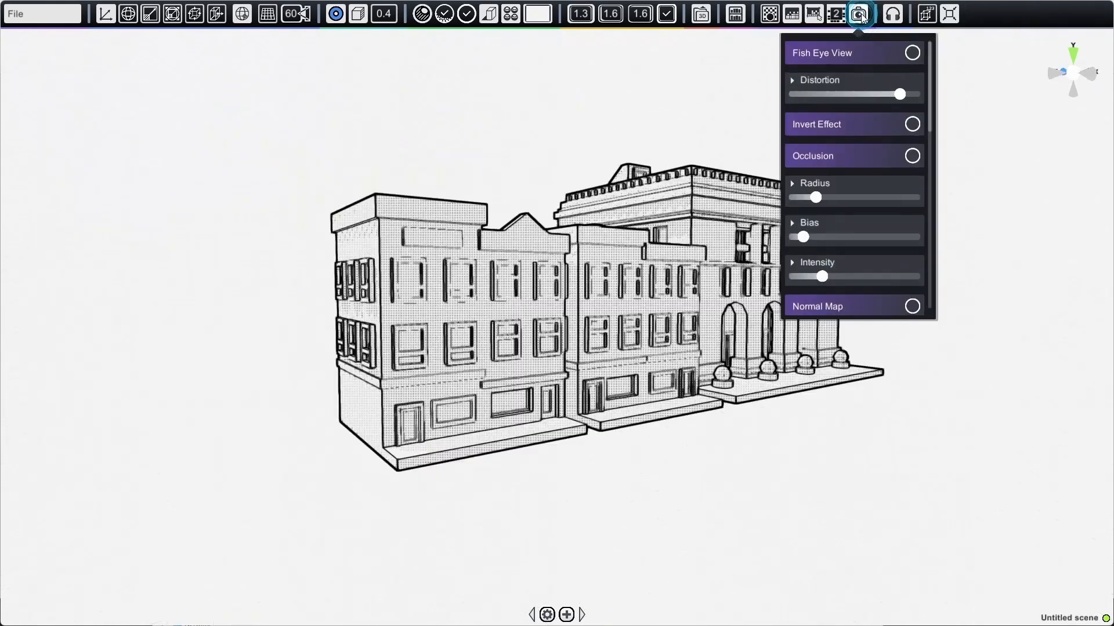
# Step: Enable the Fish Eye View camera filter on the street buildings and increase its distortion
pyautogui.click(912, 52)
pyautogui.moveTo(900, 93)
pyautogui.mouseDown()
pyautogui.moveTo(913, 94)
pyautogui.moveTo(815, 92)
pyautogui.moveTo(915, 94)
pyautogui.mouseUp()
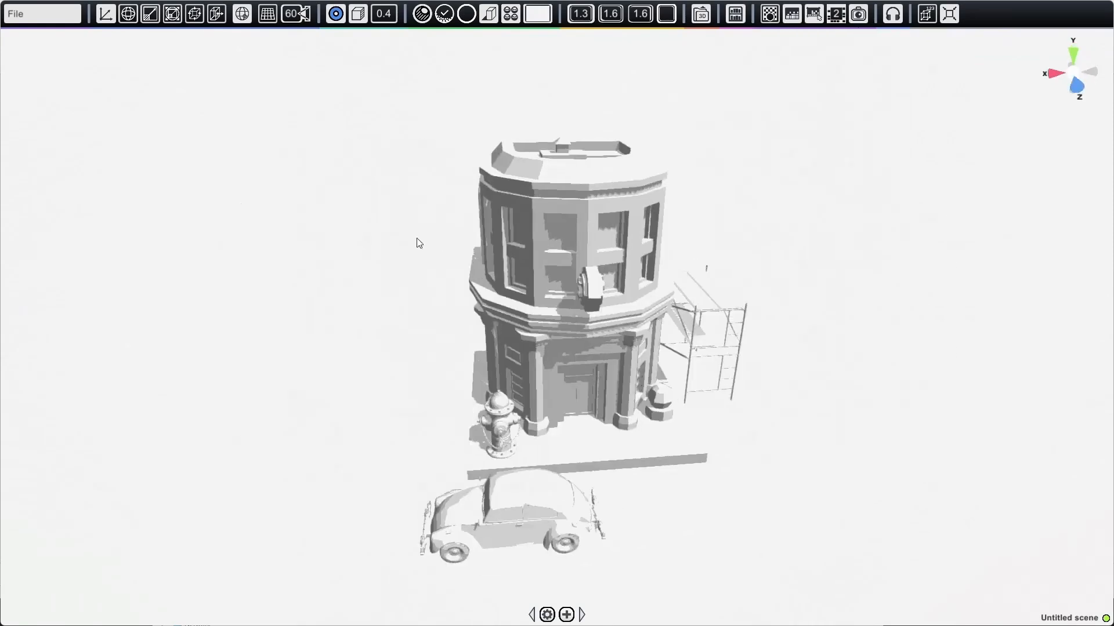
# Step: Toggle the Occlusion camera filter on the corner building scene and examine its shading up close
pyautogui.click(860, 15)
pyautogui.click(913, 154)
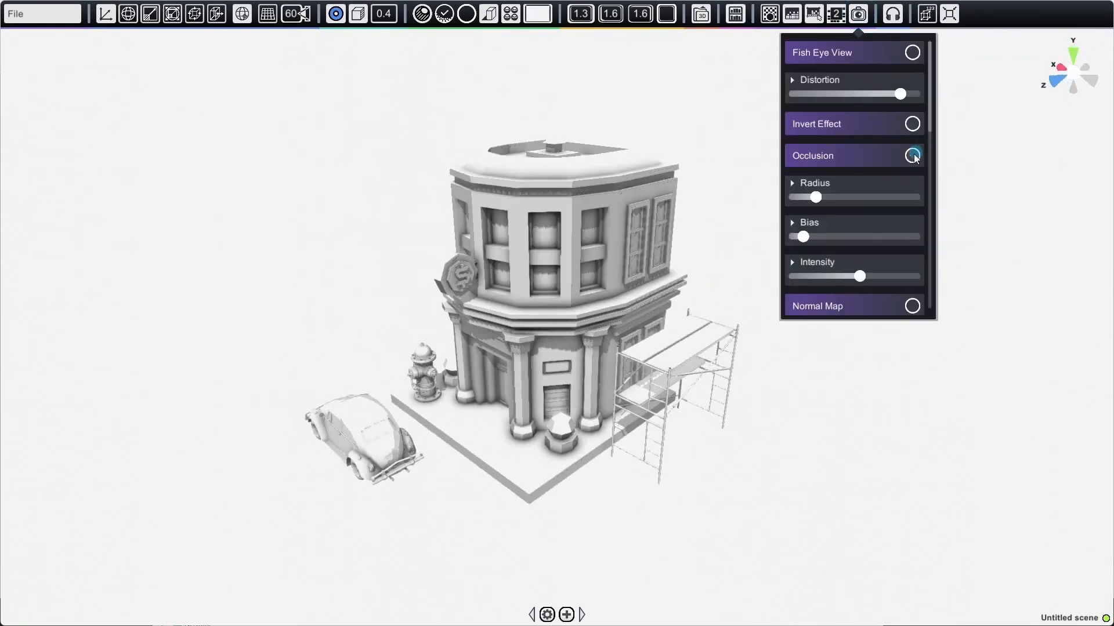
pyautogui.click(720, 256)
pyautogui.scroll(3, 626, 316)
pyautogui.moveTo(625, 315); pyautogui.dragTo(722, 339)
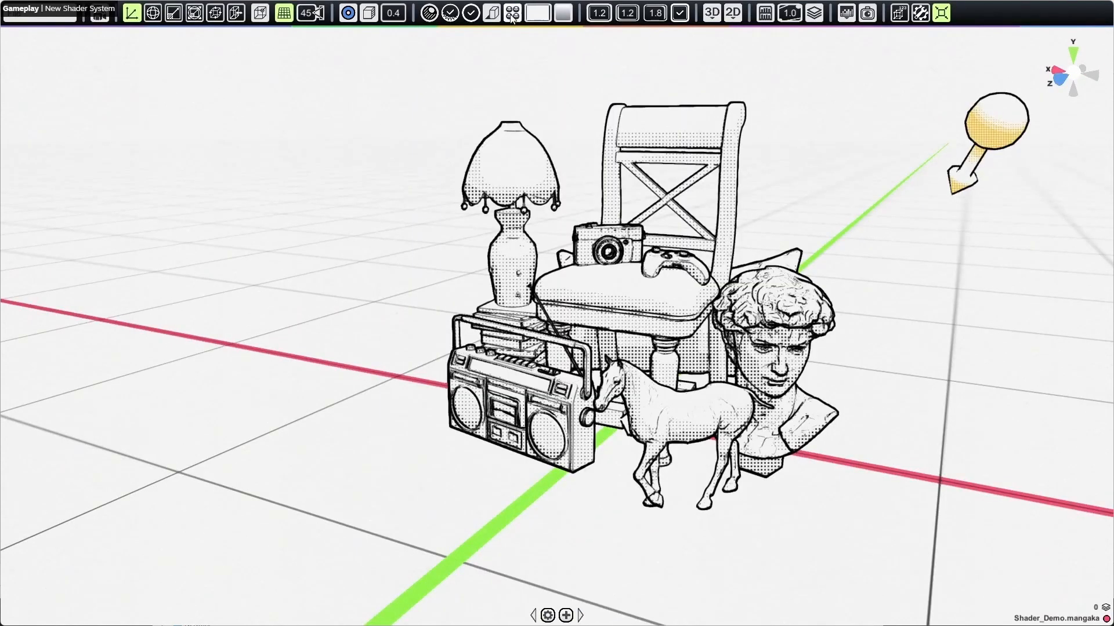
# Step: Apply the plain grey 3D MatCap material to the entire still-life scene
pyautogui.click(513, 13)
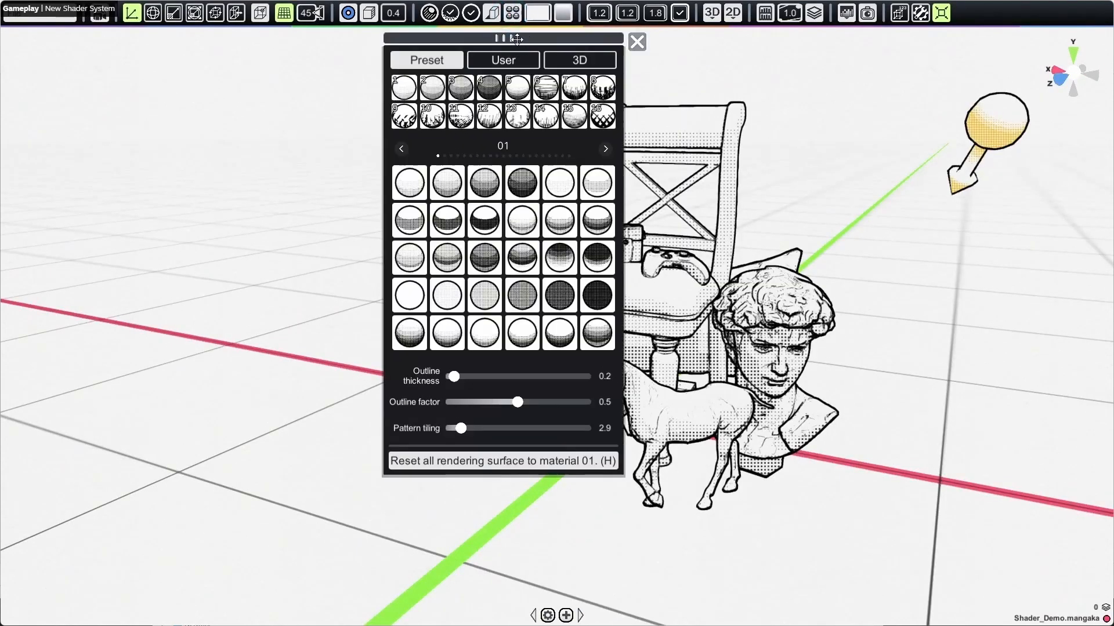
pyautogui.moveTo(510, 37); pyautogui.dragTo(214, 81)
pyautogui.click(290, 101)
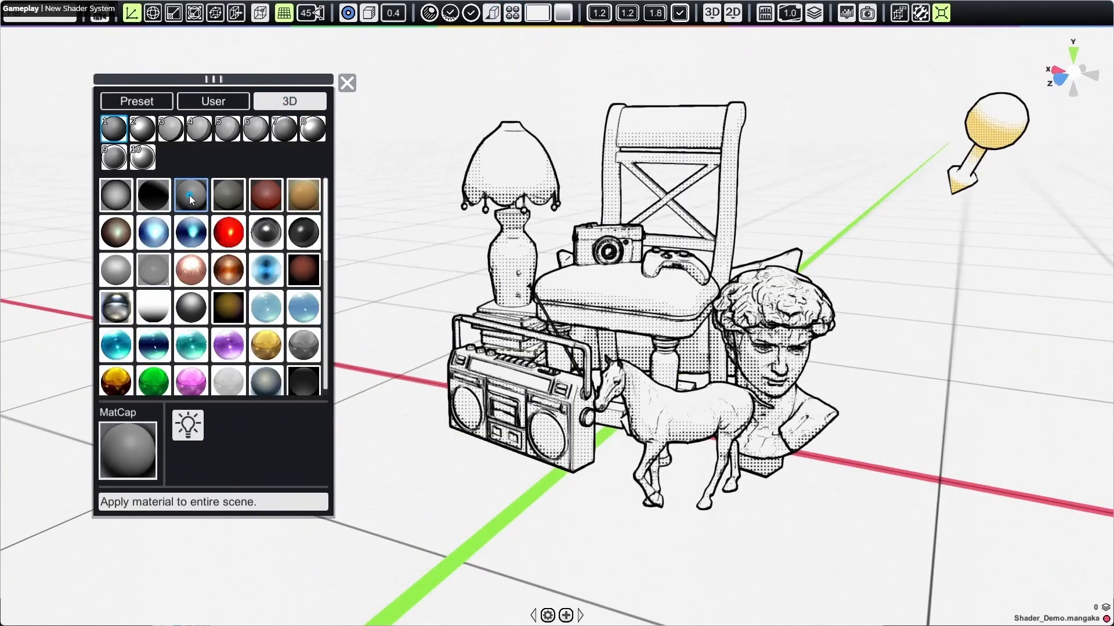
pyautogui.click(209, 510)
pyautogui.moveTo(609, 380); pyautogui.dragTo(667, 354)
# Step: Turn off the still life's outlines and give the scene the slate-grey background gradient
pyautogui.click(679, 13)
pyautogui.moveTo(685, 157); pyautogui.dragTo(587, 138)
pyautogui.click(563, 13)
pyautogui.click(589, 140)
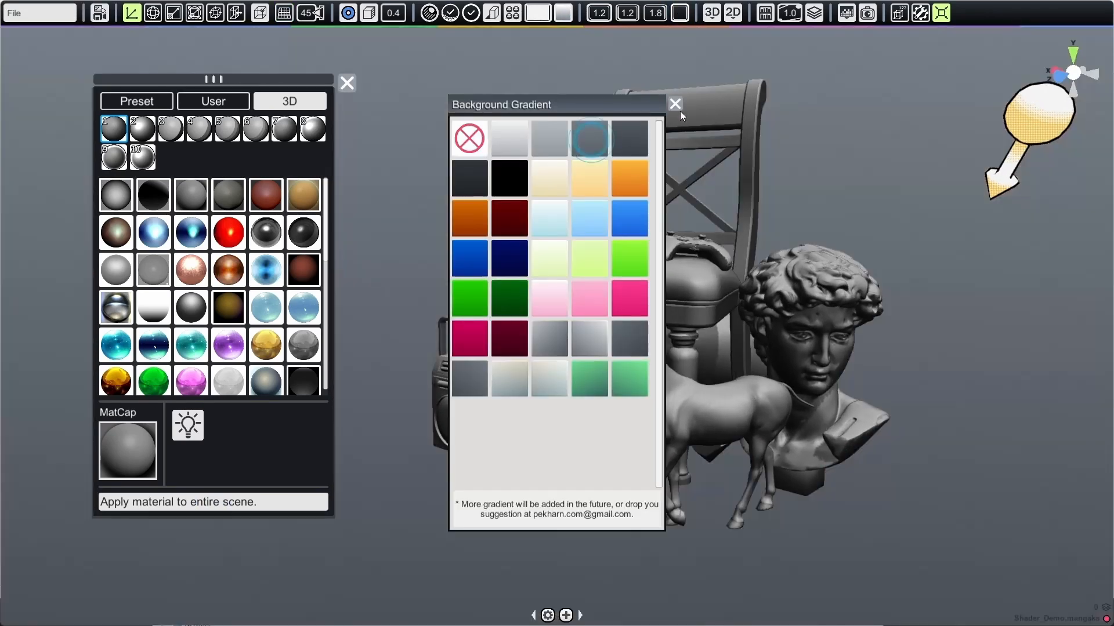
pyautogui.click(674, 107)
pyautogui.moveTo(754, 157)
pyautogui.mouseDown()
pyautogui.moveTo(837, 204)
pyautogui.moveTo(924, 280)
pyautogui.moveTo(907, 171)
pyautogui.mouseUp()
pyautogui.click(899, 151)
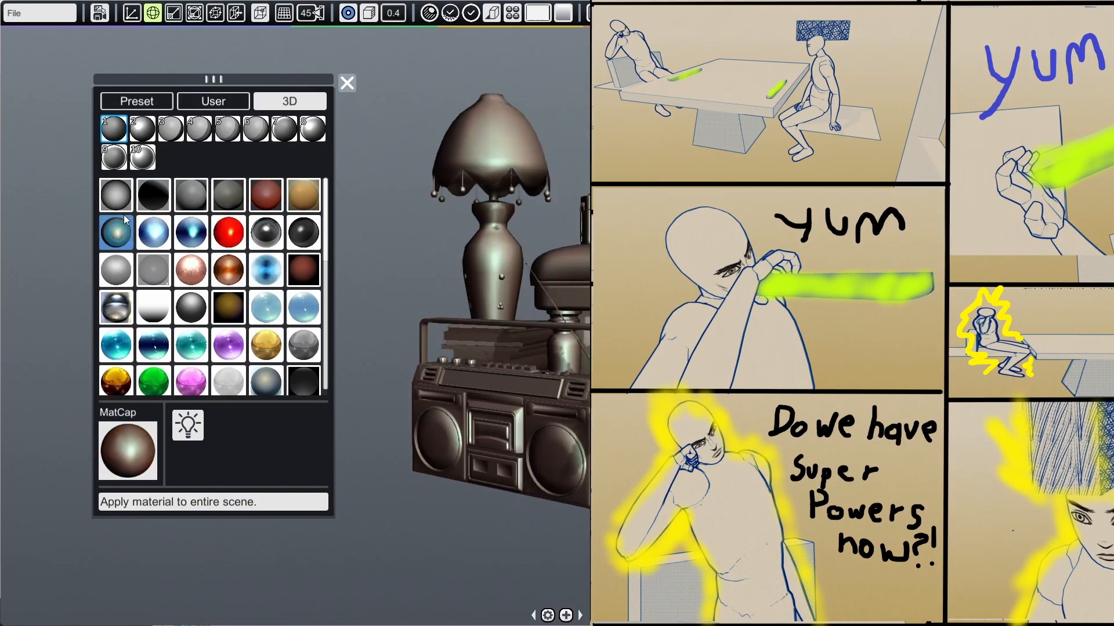
# Step: Switch the still life's MatCap to plain grey and adjust the scene light's direction slightly
pyautogui.click(191, 194)
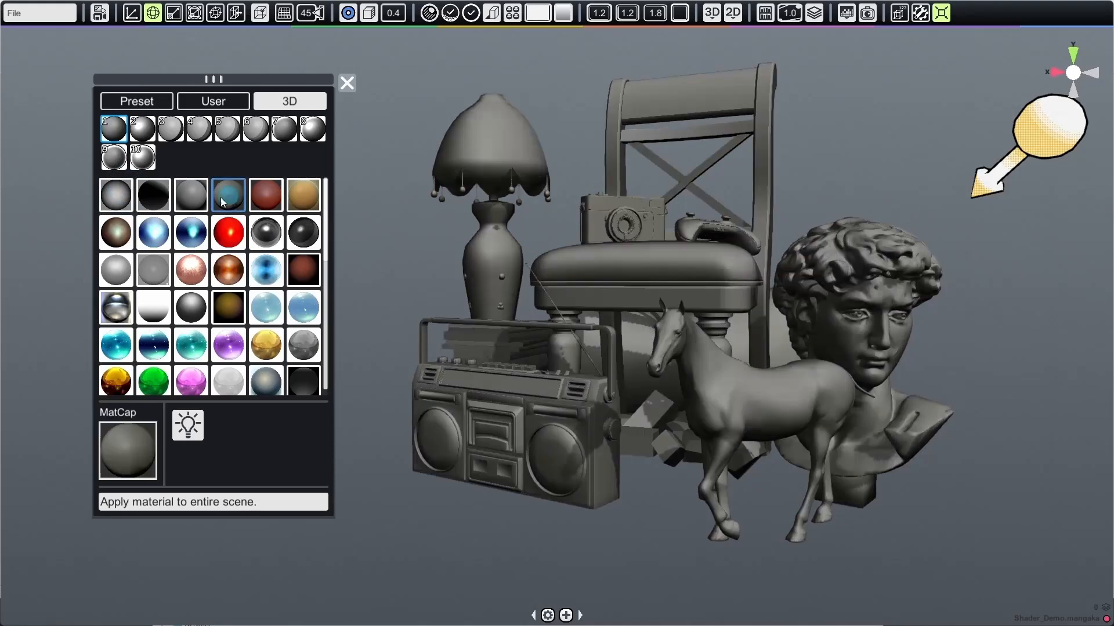
pyautogui.moveTo(852, 291); pyautogui.dragTo(935, 266)
pyautogui.moveTo(1015, 130)
pyautogui.mouseDown()
pyautogui.moveTo(1018, 154)
pyautogui.moveTo(1005, 140)
pyautogui.mouseUp()
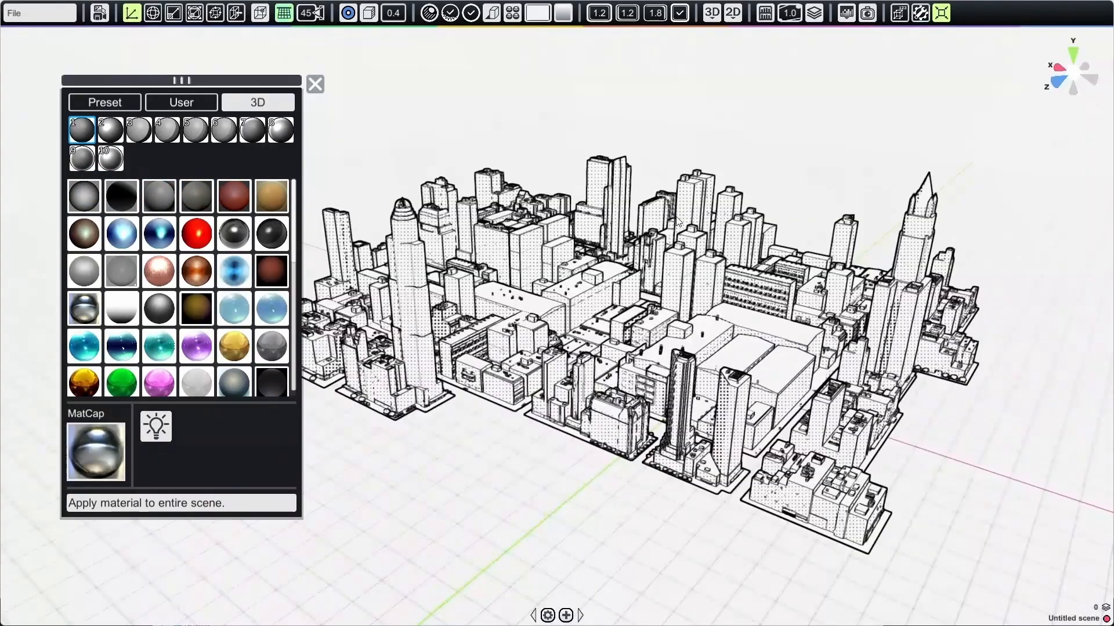
# Step: Apply the grey MatCap material to the entire city scene
pyautogui.moveTo(662, 210); pyautogui.dragTo(597, 203)
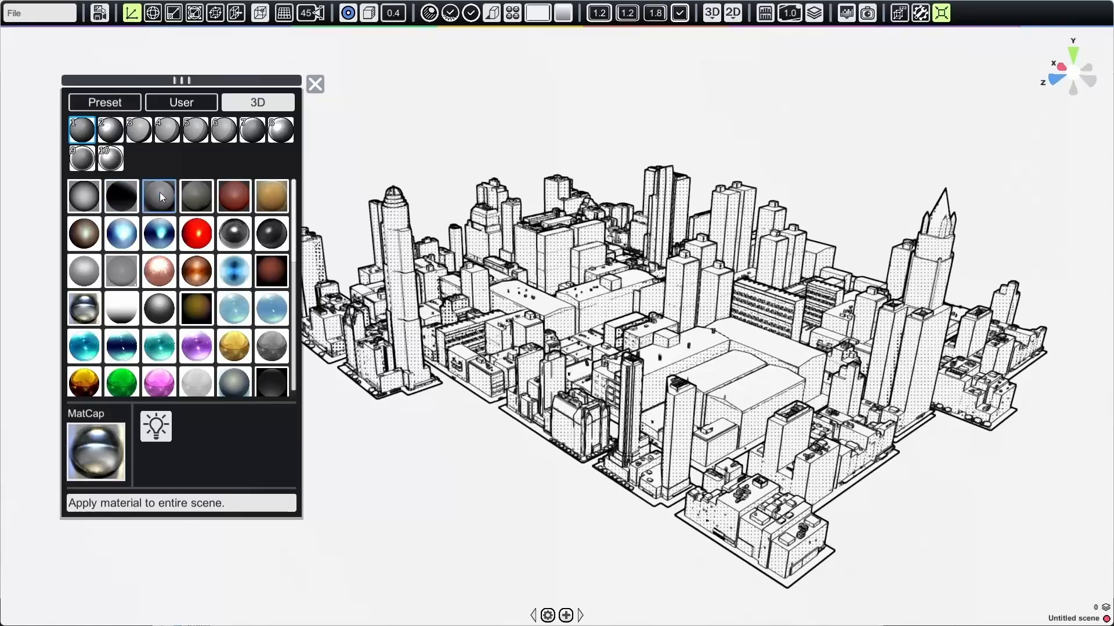
pyautogui.click(180, 503)
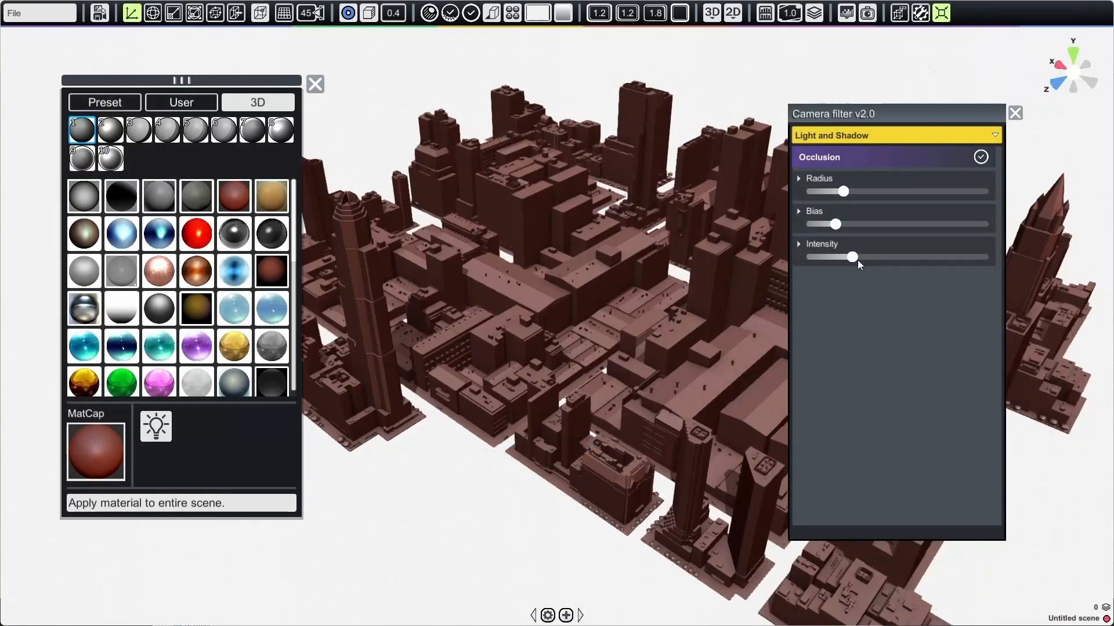
# Step: Strengthen the Occlusion filter's intensity while trying the grey and dark reddish-brown MatCap materials on the city
pyautogui.click(173, 196)
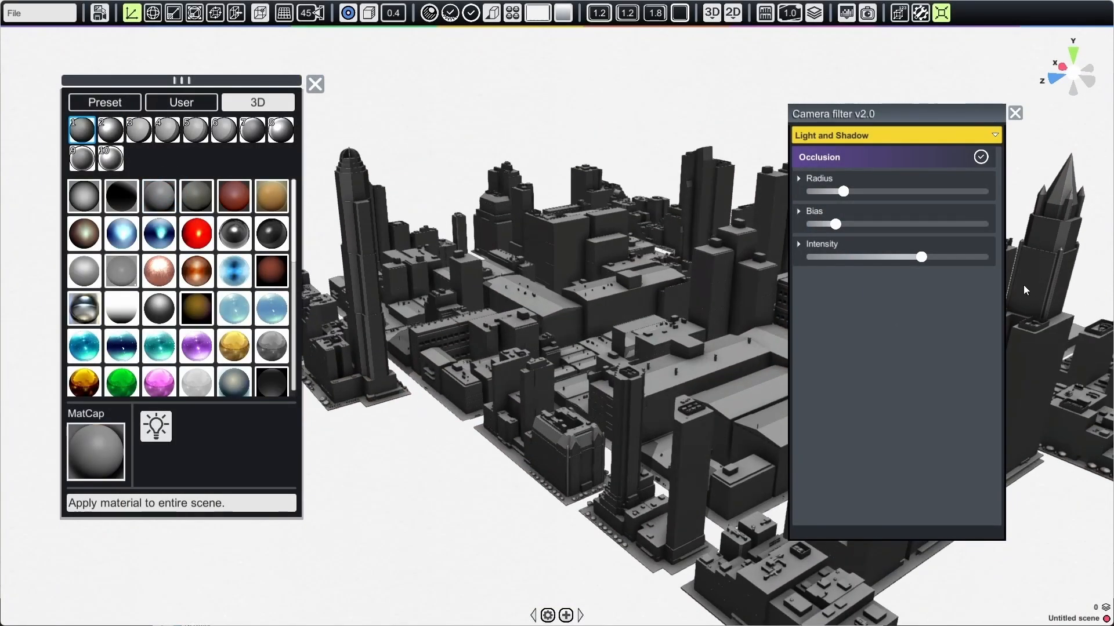
pyautogui.moveTo(984, 258); pyautogui.dragTo(943, 257)
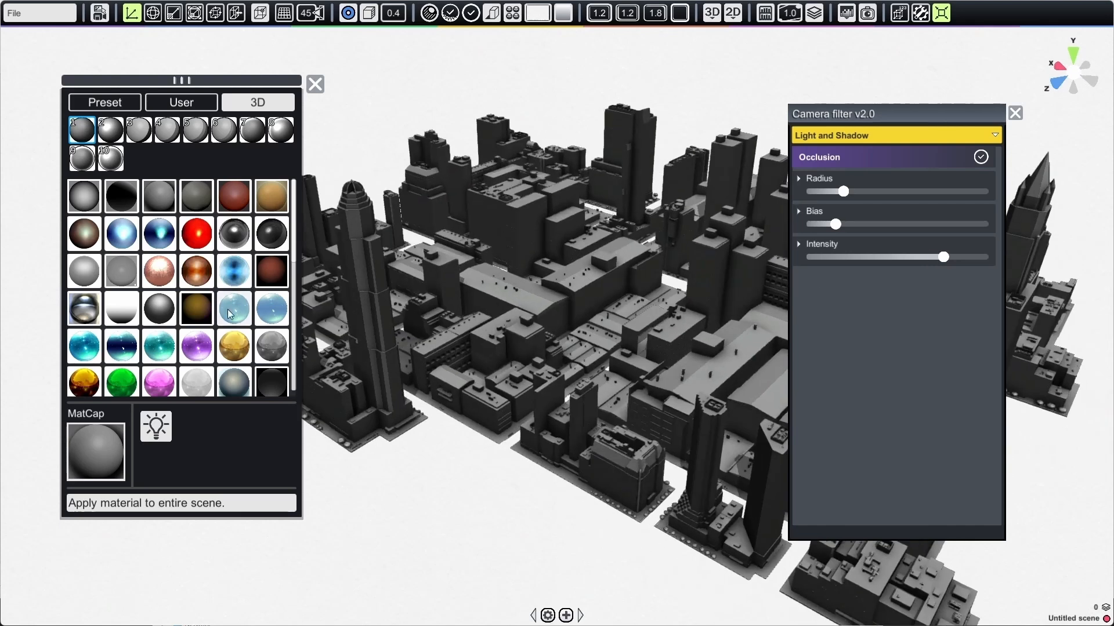
pyautogui.click(270, 266)
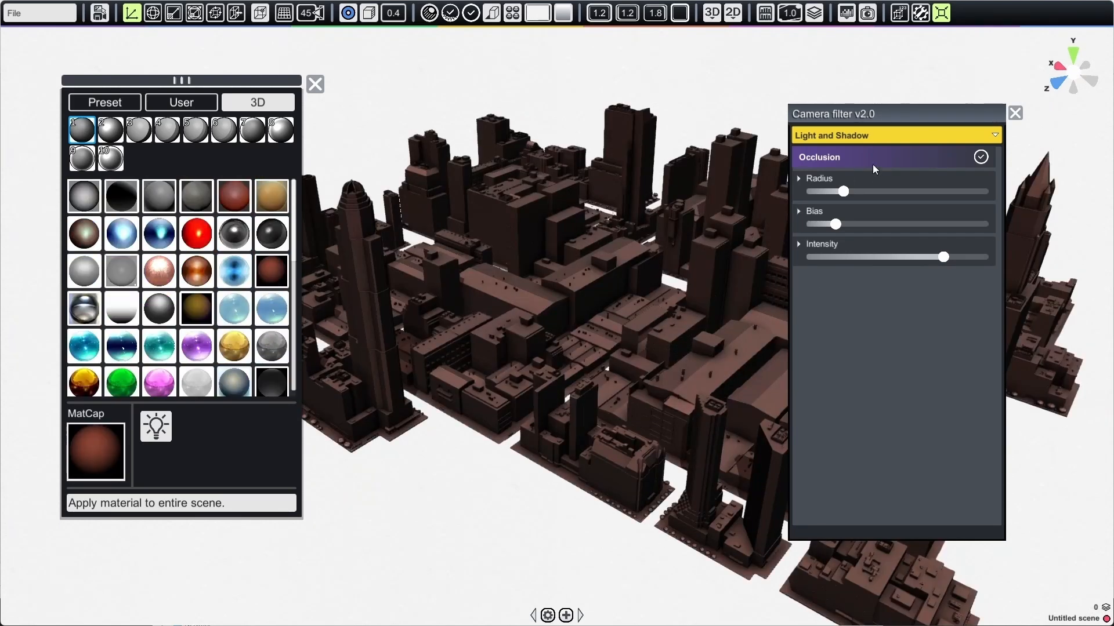
# Step: Enable the Fog 01 weather filter on the city scene and close the camera filter and material windows
pyautogui.click(879, 135)
pyautogui.click(855, 210)
pyautogui.click(981, 157)
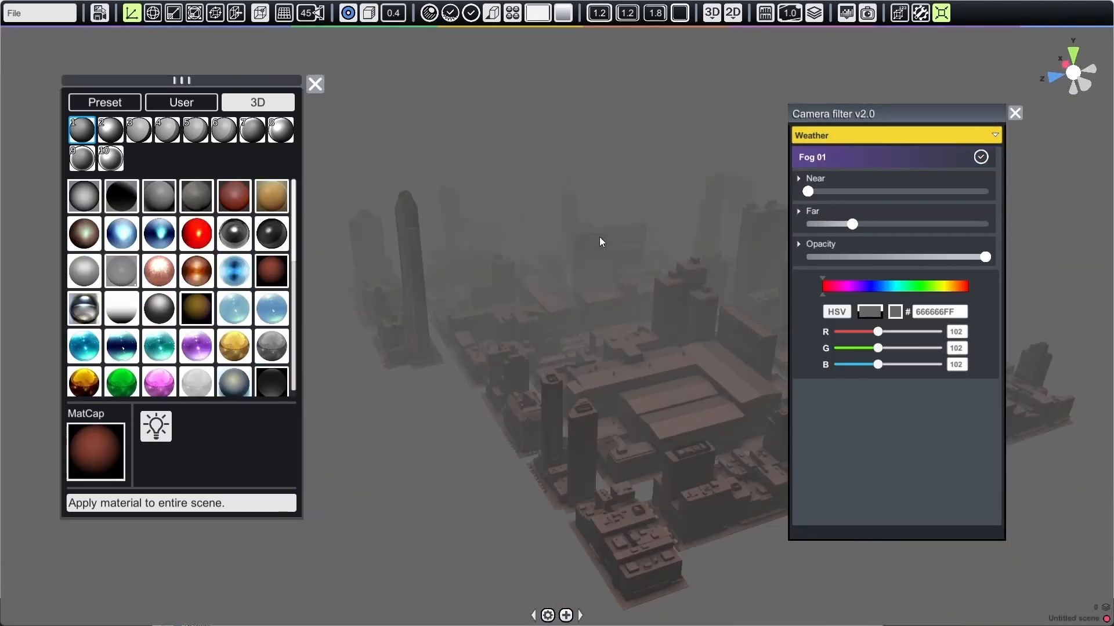
pyautogui.click(1015, 113)
pyautogui.moveTo(763, 272); pyautogui.dragTo(603, 255)
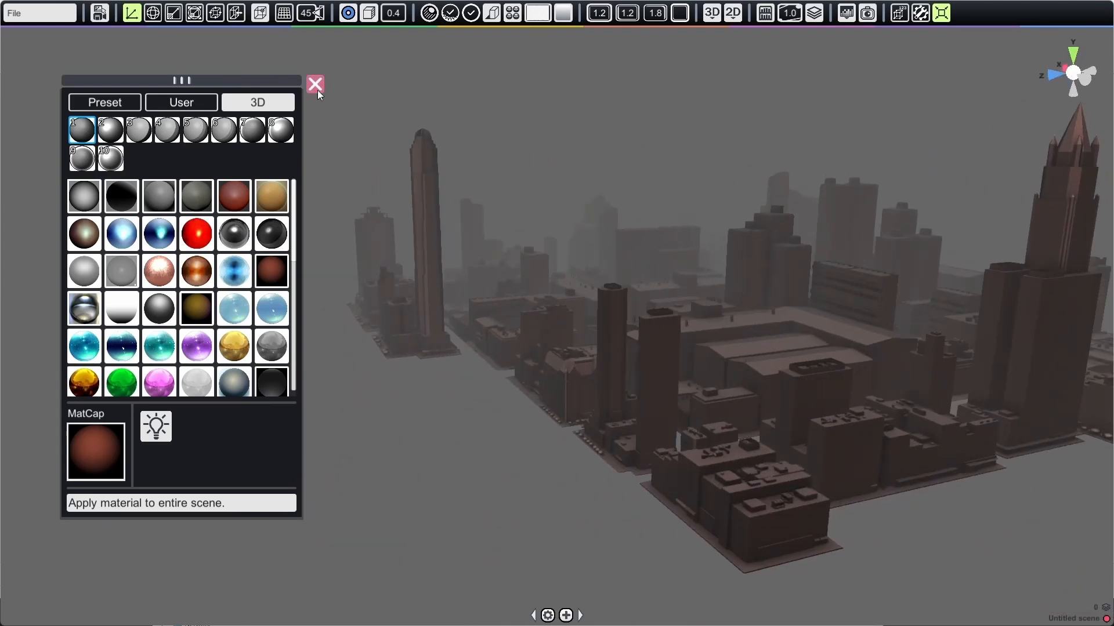
pyautogui.click(314, 86)
pyautogui.moveTo(696, 243); pyautogui.dragTo(642, 256)
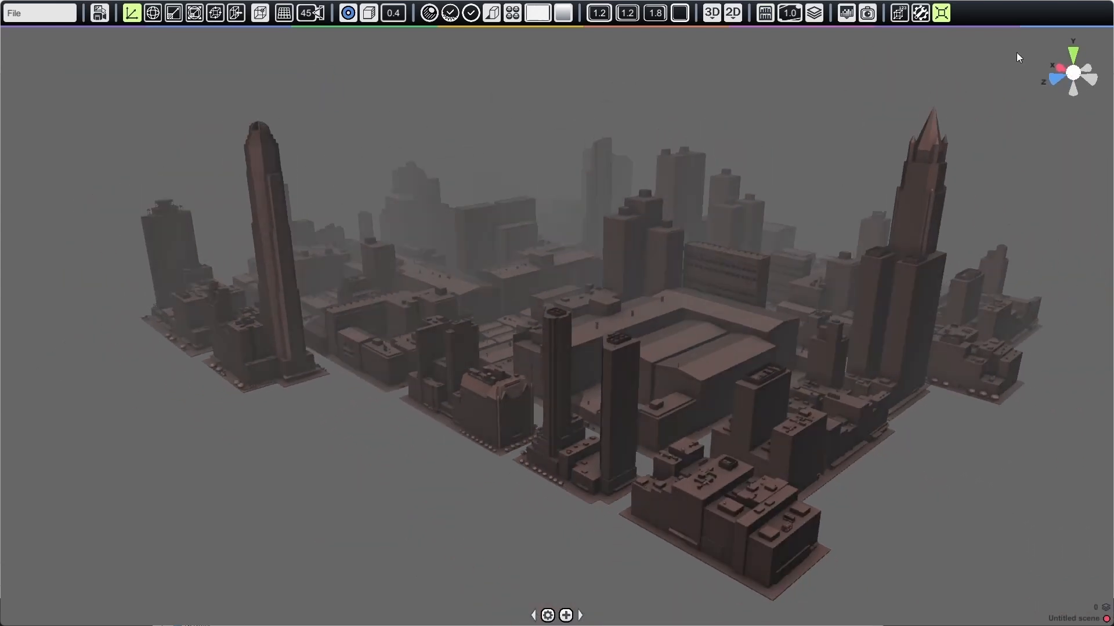
# Step: Set the Fog 01 filter's colour to black (000000) and close the camera filter settings
pyautogui.click(869, 14)
pyautogui.moveTo(877, 348); pyautogui.dragTo(837, 364)
pyautogui.moveTo(471, 520); pyautogui.dragTo(491, 497)
pyautogui.scroll(-2, 491, 497)
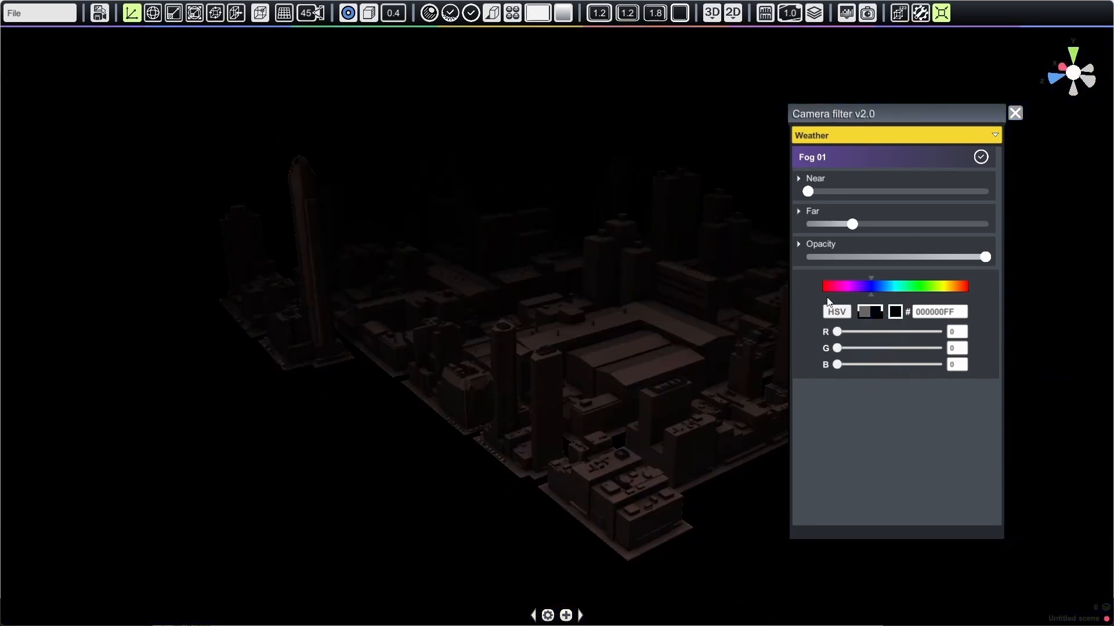
pyautogui.click(1015, 113)
pyautogui.moveTo(488, 393); pyautogui.dragTo(861, 332)
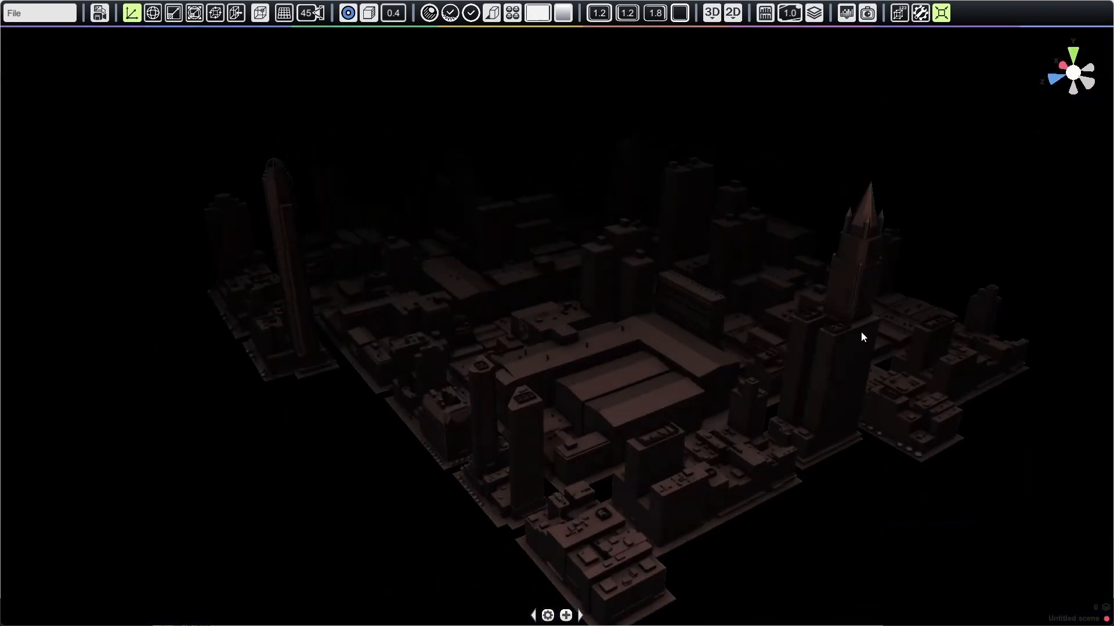
# Step: Set the brightness of the city's directional light to 1.78
pyautogui.click(816, 185)
pyautogui.moveTo(860, 218); pyautogui.dragTo(898, 222)
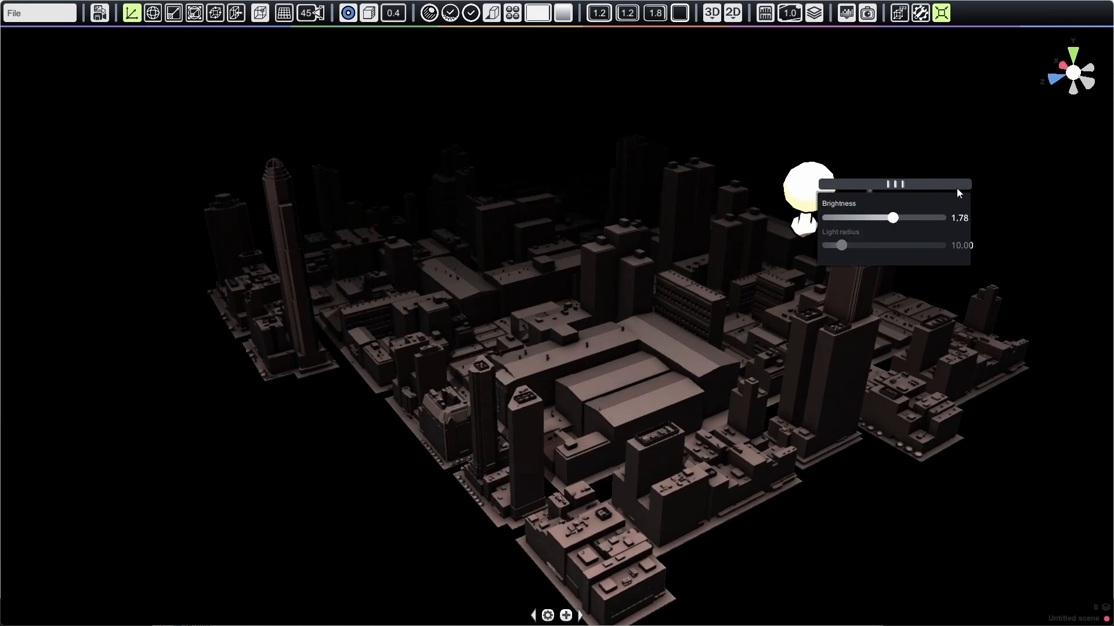
pyautogui.moveTo(977, 203); pyautogui.dragTo(956, 242)
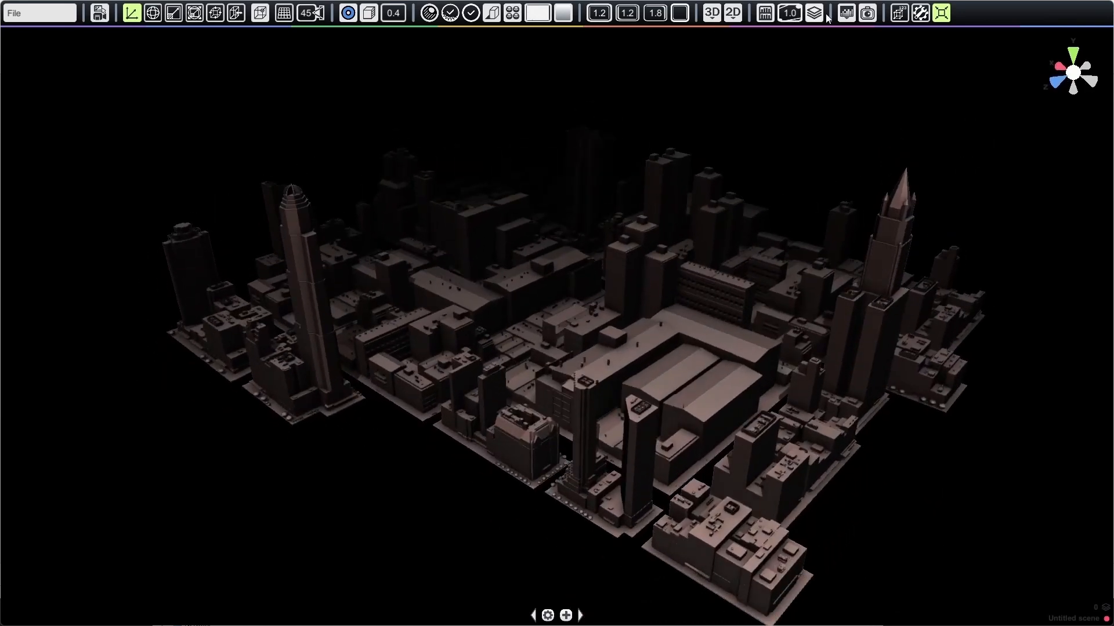
pyautogui.click(868, 13)
pyautogui.click(1012, 113)
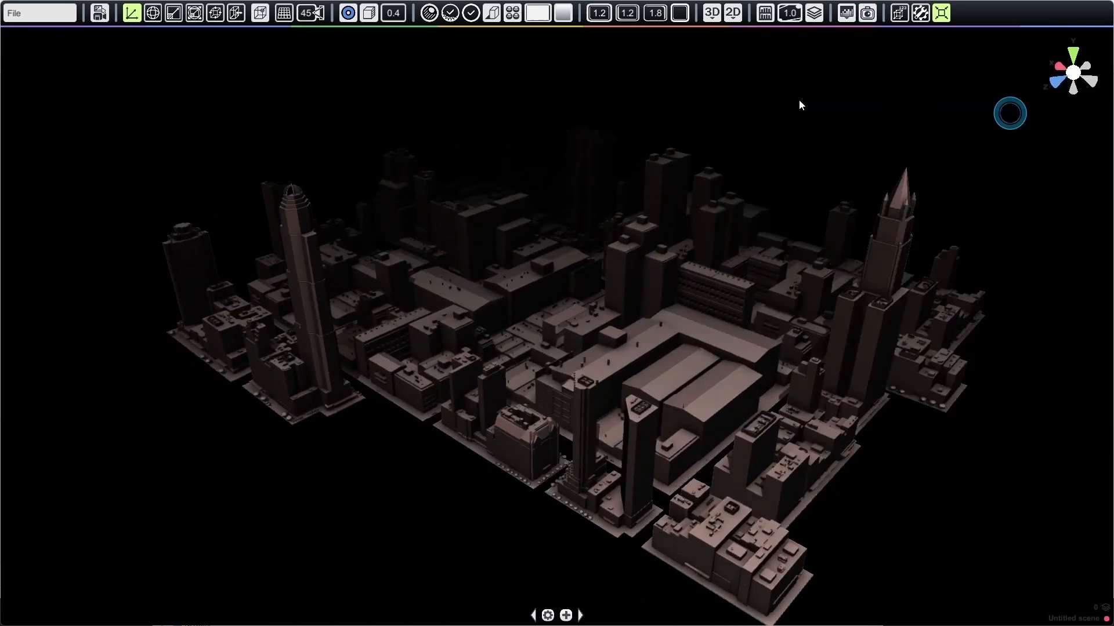
# Step: Try the bright red, purple and several brown and grey MatCap materials on the foggy city
pyautogui.click(513, 13)
pyautogui.click(196, 235)
pyautogui.moveTo(441, 360); pyautogui.dragTo(481, 348)
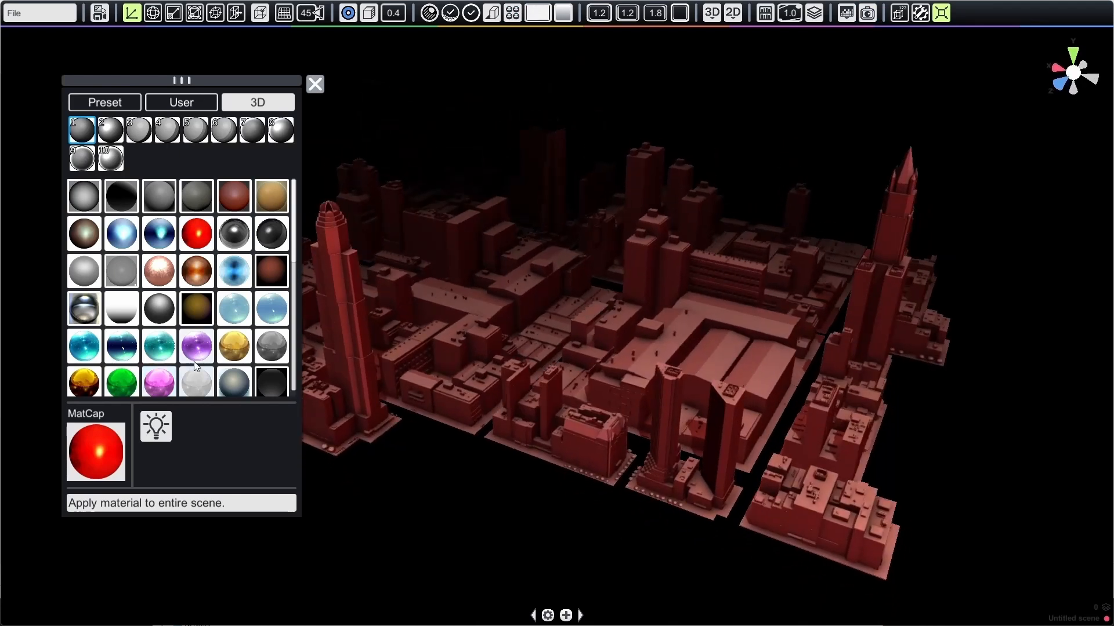
pyautogui.click(197, 346)
pyautogui.moveTo(336, 325); pyautogui.dragTo(348, 378)
pyautogui.scroll(-5, 278, 304)
pyautogui.click(271, 366)
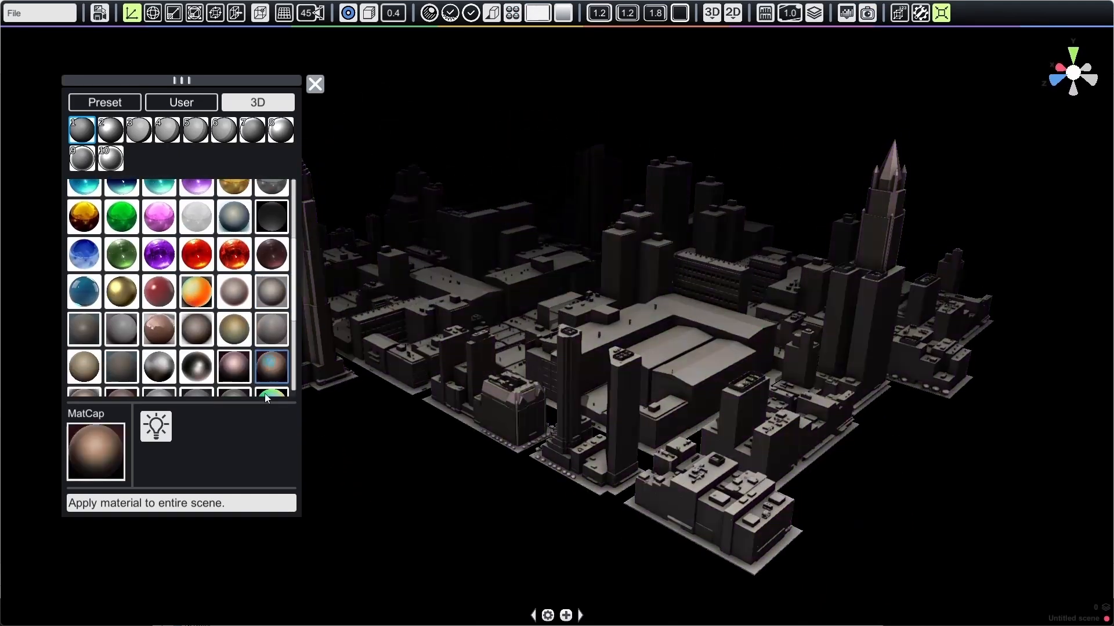
pyautogui.scroll(-3, 266, 348)
pyautogui.click(271, 328)
pyautogui.scroll(-2, 244, 324)
pyautogui.click(232, 315)
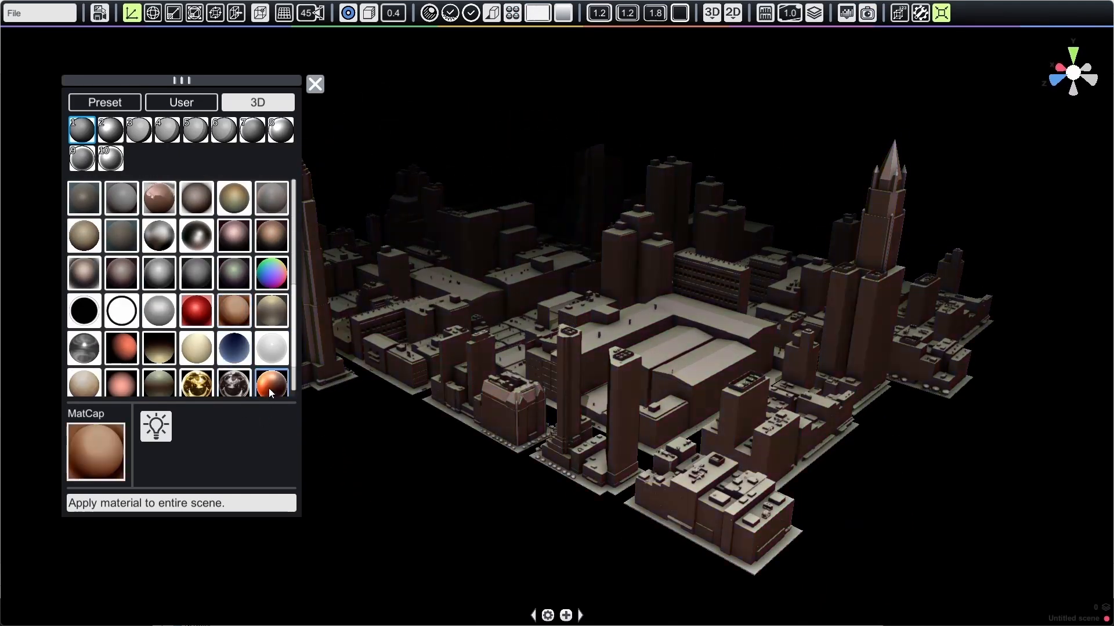
# Step: Preview the orange and terracotta MatCaps on the city, settle on the bright red one and close the material library
pyautogui.click(269, 389)
pyautogui.scroll(-2, 267, 383)
pyautogui.click(87, 357)
pyautogui.scroll(4, 213, 297)
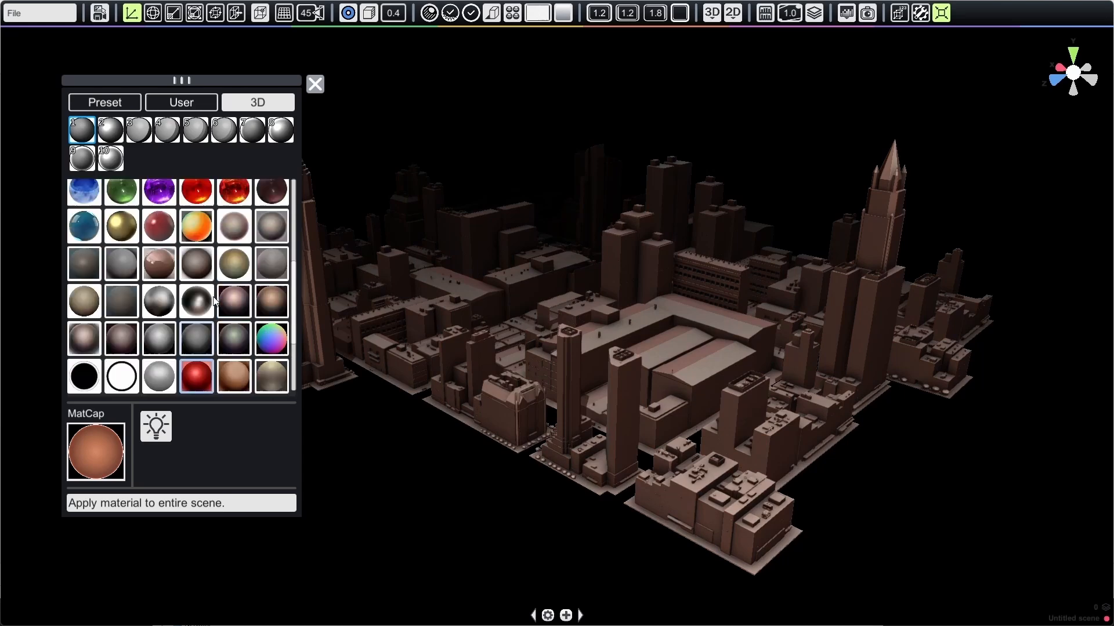
pyautogui.scroll(5, 214, 300)
pyautogui.click(197, 199)
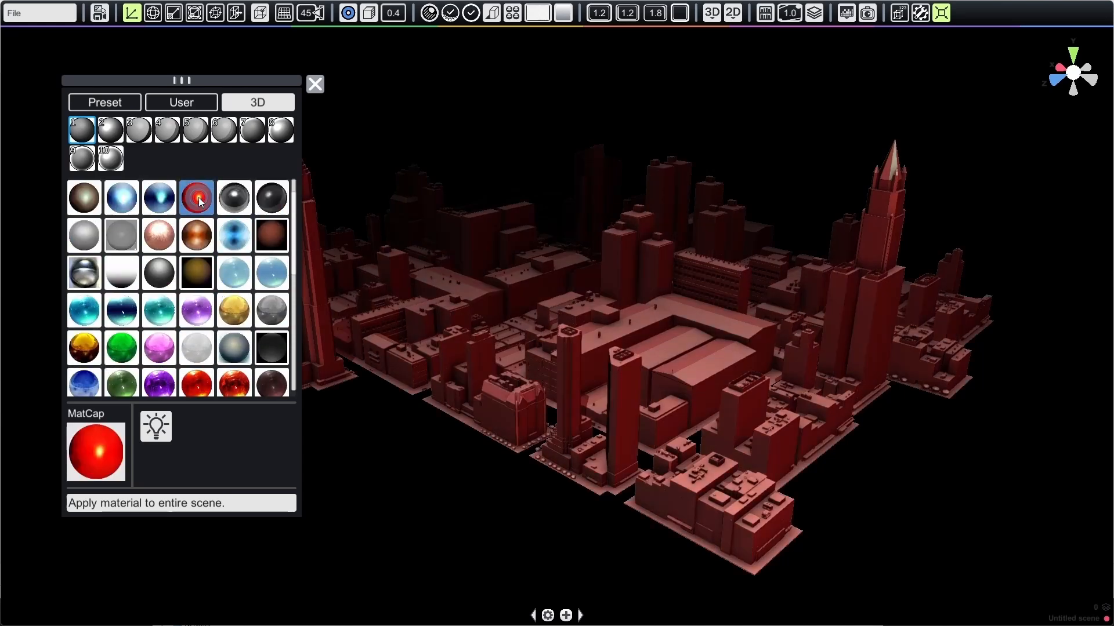
pyautogui.click(315, 84)
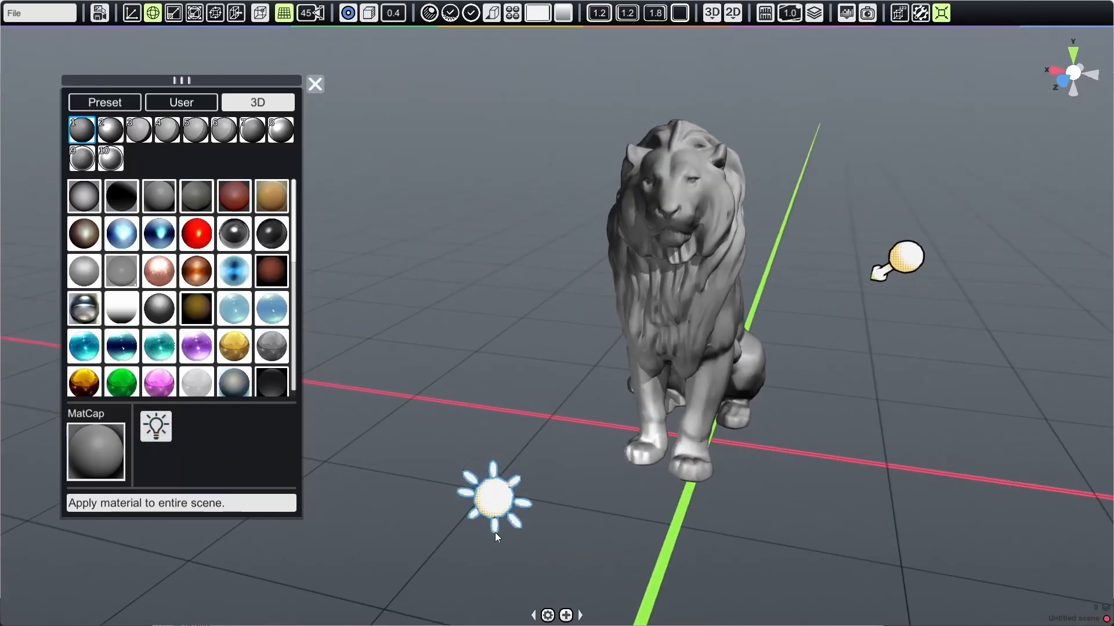
# Step: Raise the point light beside the lion statue to head height and set its brightness to 2.59
pyautogui.moveTo(493, 493); pyautogui.dragTo(827, 235)
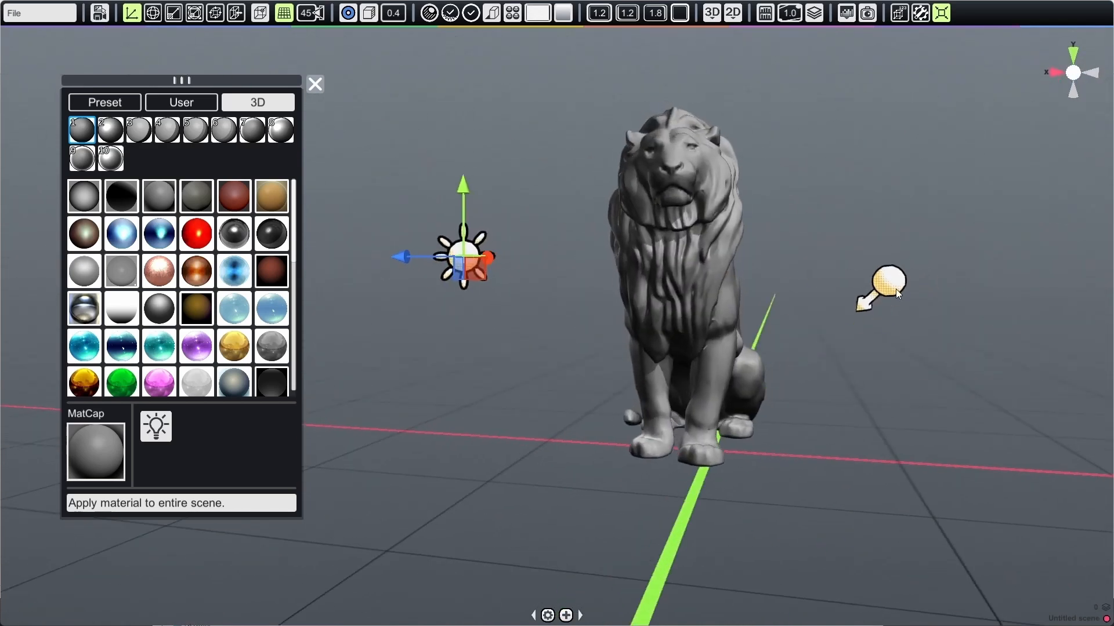
pyautogui.click(896, 289)
pyautogui.click(897, 291)
pyautogui.moveTo(936, 314)
pyautogui.mouseDown()
pyautogui.moveTo(957, 313)
pyautogui.moveTo(923, 316)
pyautogui.moveTo(940, 317)
pyautogui.mouseUp()
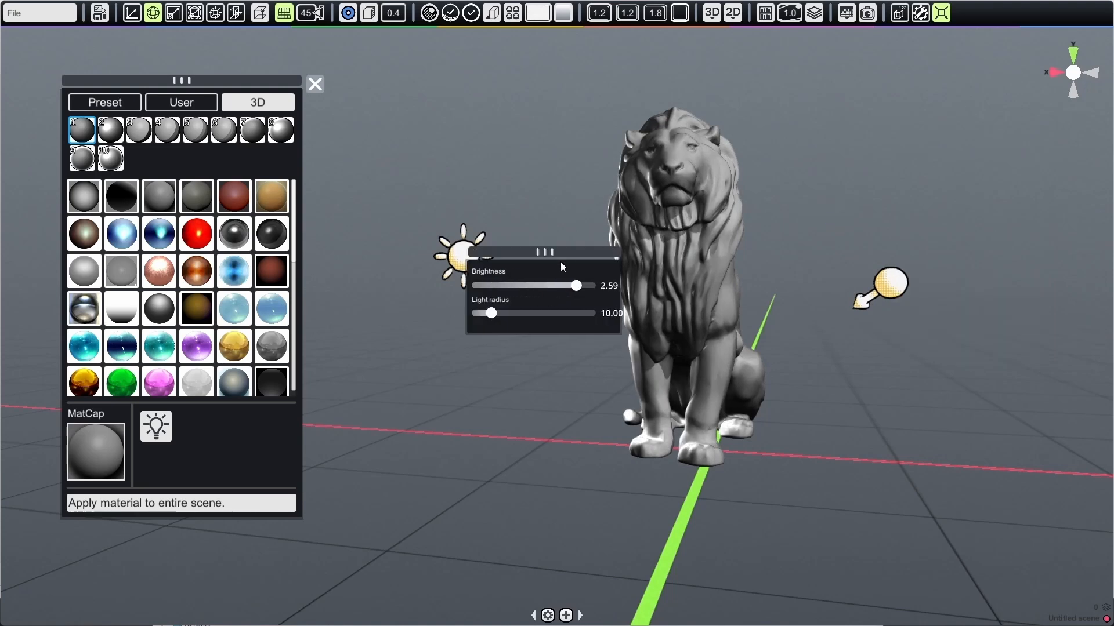
pyautogui.moveTo(557, 253); pyautogui.dragTo(494, 120)
# Step: Shift the point light along the lion's flank towards its front
pyautogui.moveTo(511, 227); pyautogui.dragTo(524, 275, button='middle')
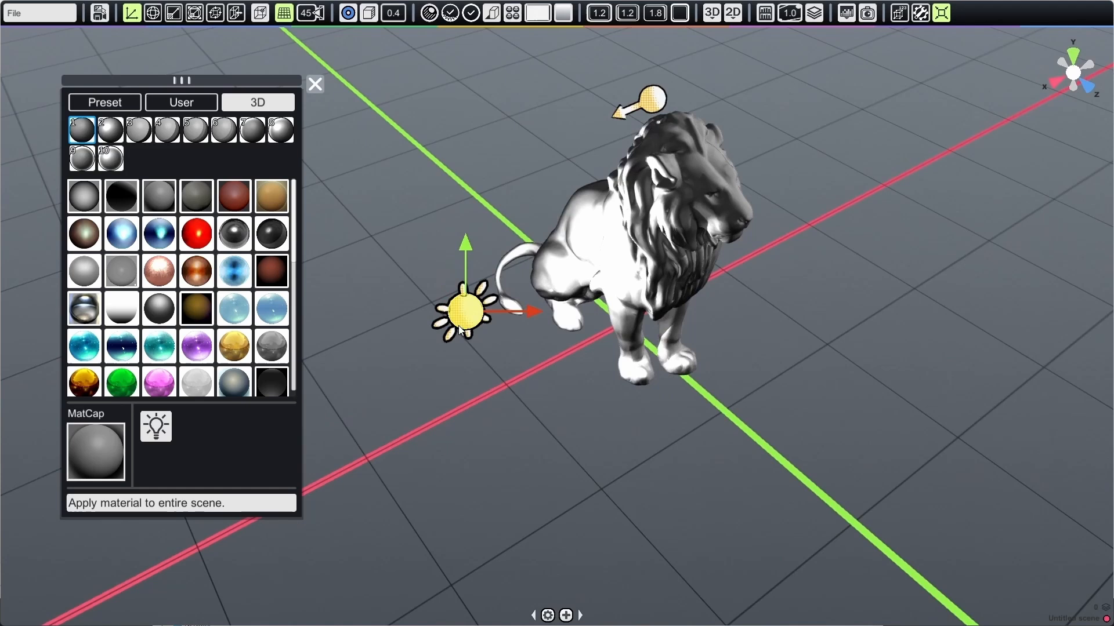
pyautogui.moveTo(465, 311); pyautogui.dragTo(485, 325)
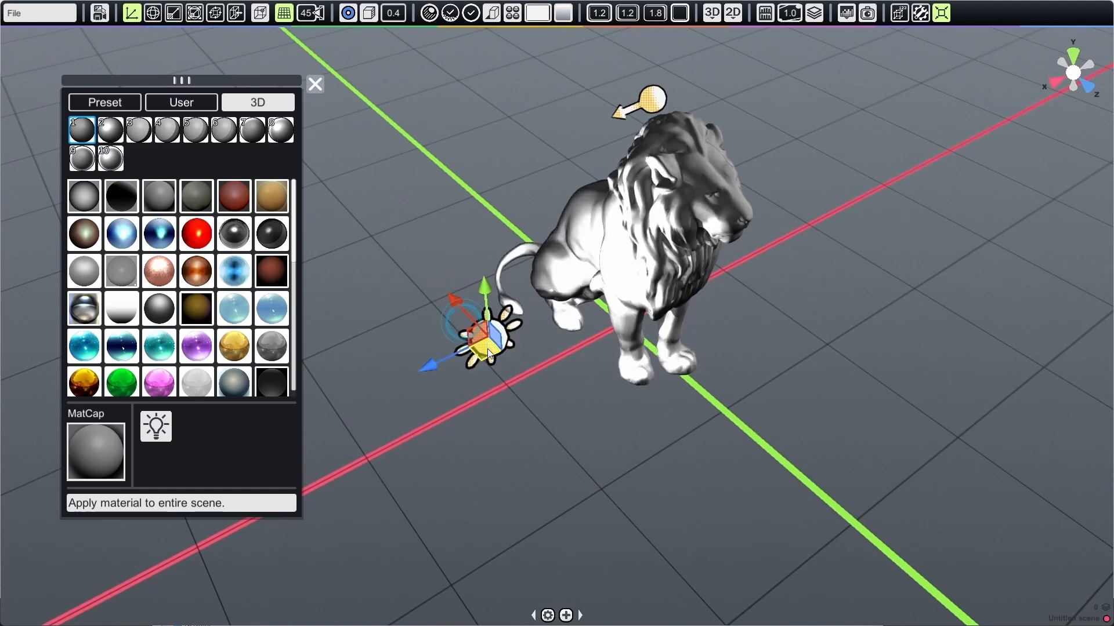
pyautogui.moveTo(486, 239); pyautogui.dragTo(526, 200, button='middle')
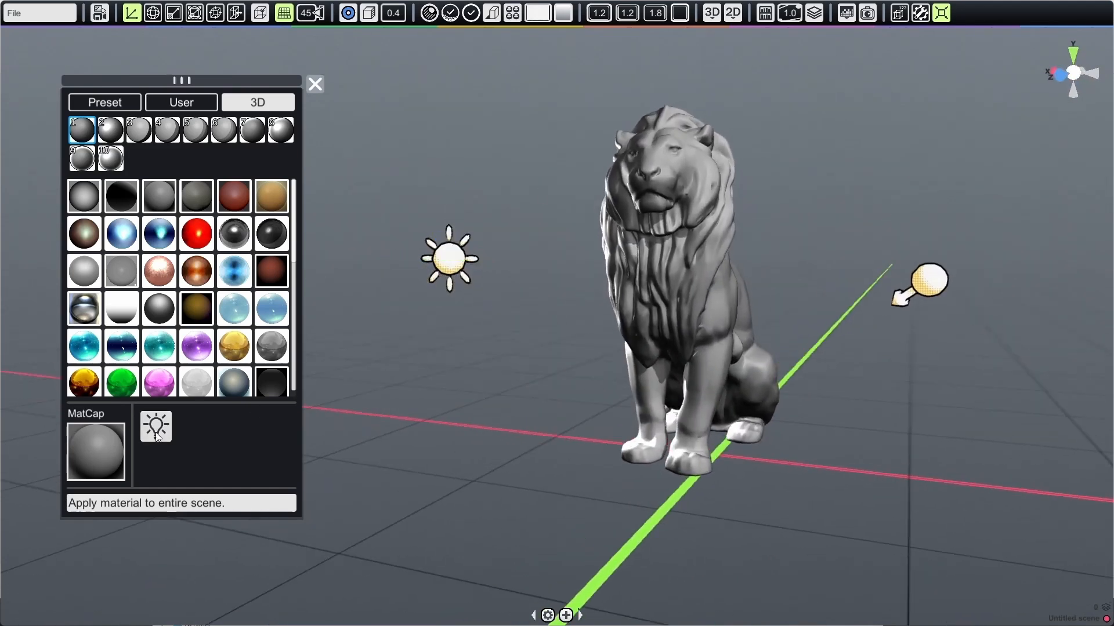
# Step: Try a second point light in front of the lion's feet and delete it
pyautogui.moveTo(156, 435); pyautogui.dragTo(709, 603)
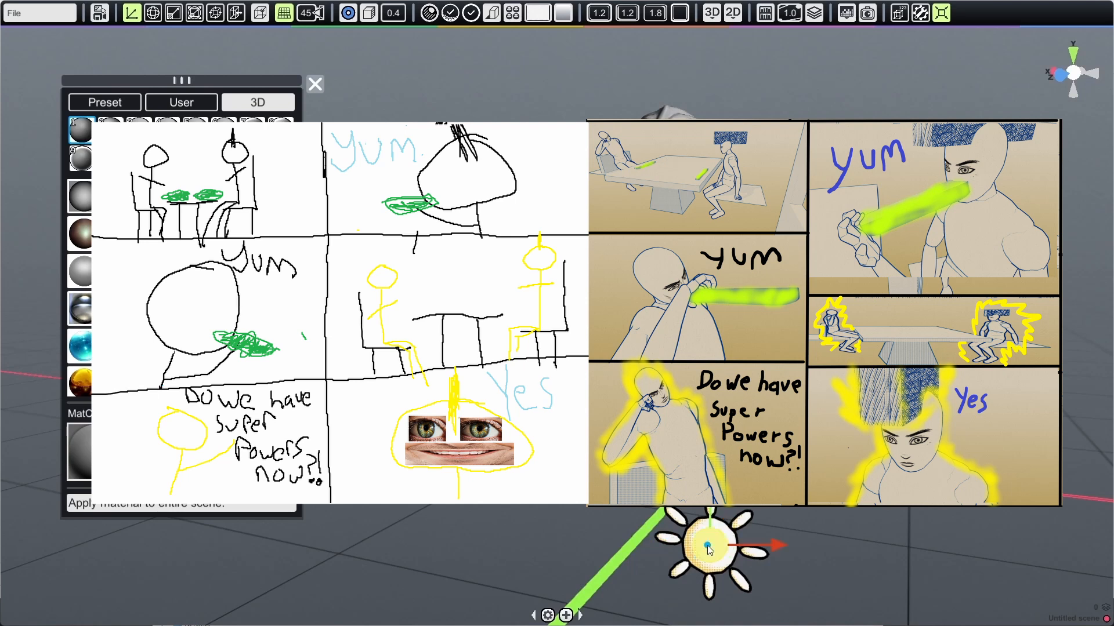
pyautogui.moveTo(709, 603); pyautogui.dragTo(521, 611)
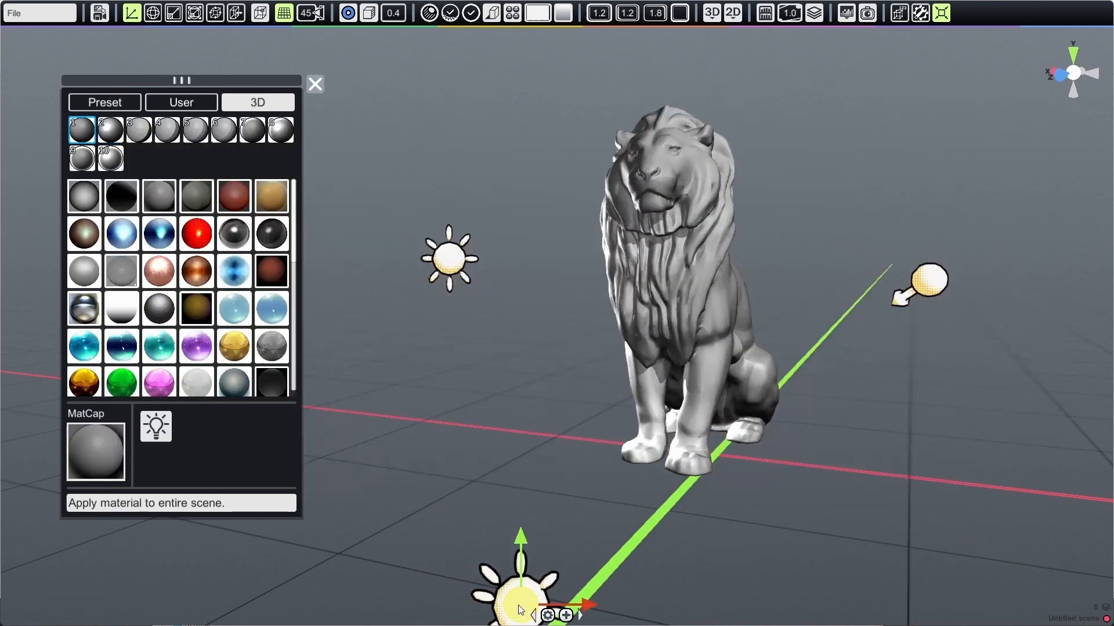
pyautogui.click(690, 554)
pyautogui.scroll(-3, 690, 555)
pyautogui.moveTo(690, 555); pyautogui.dragTo(720, 493, button='middle')
pyautogui.press('Delete')
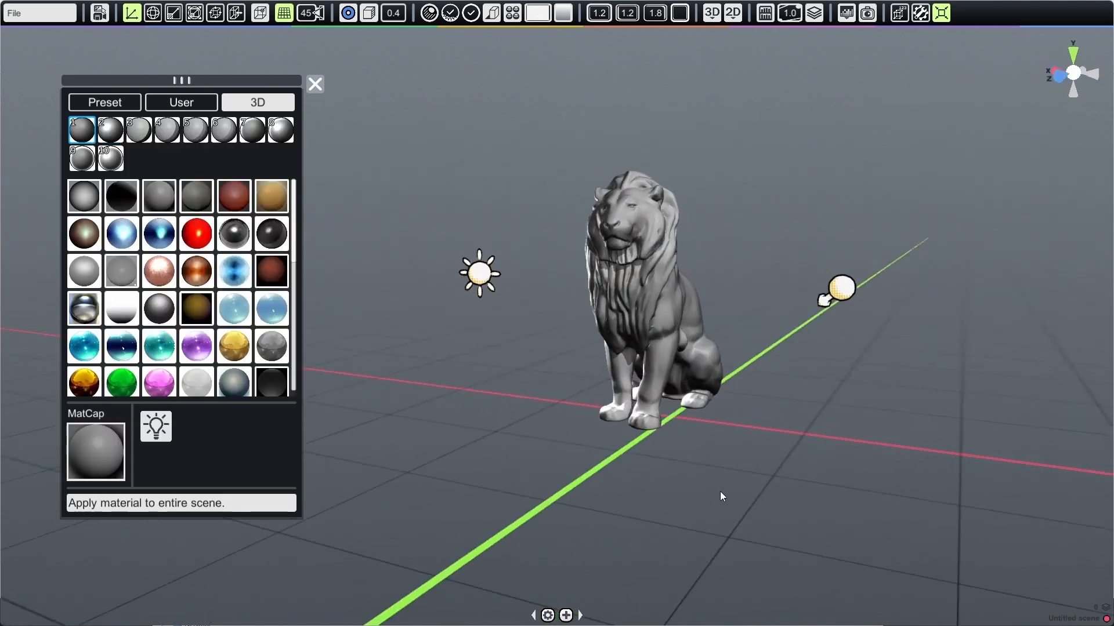
# Step: Try the reddish-brown, tan, dark reddish-brown, copper and glossy dark red MatCap materials on the lion
pyautogui.scroll(4, 785, 437)
pyautogui.moveTo(785, 437); pyautogui.dragTo(767, 423, button='middle')
pyautogui.click(234, 196)
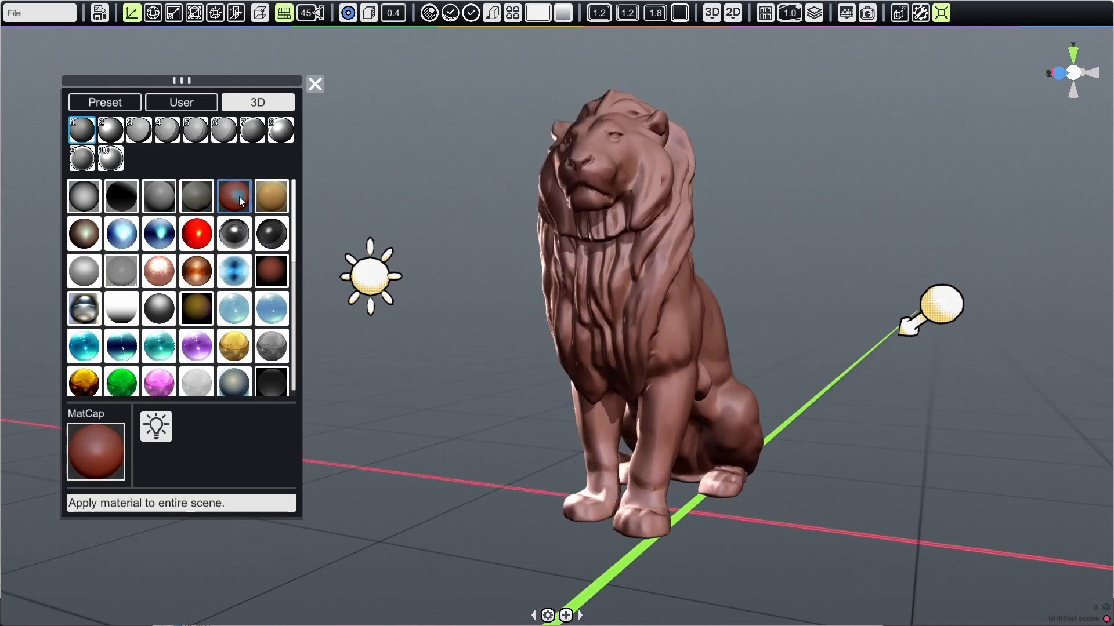
pyautogui.click(270, 197)
pyautogui.click(273, 271)
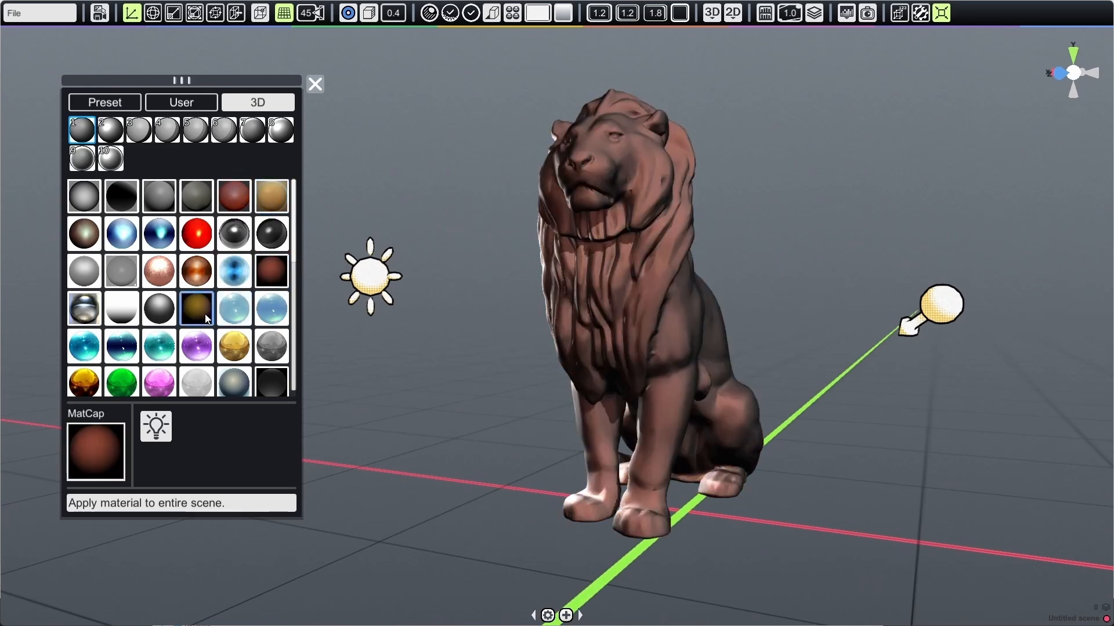
pyautogui.click(196, 270)
pyautogui.scroll(-4, 173, 372)
pyautogui.click(161, 325)
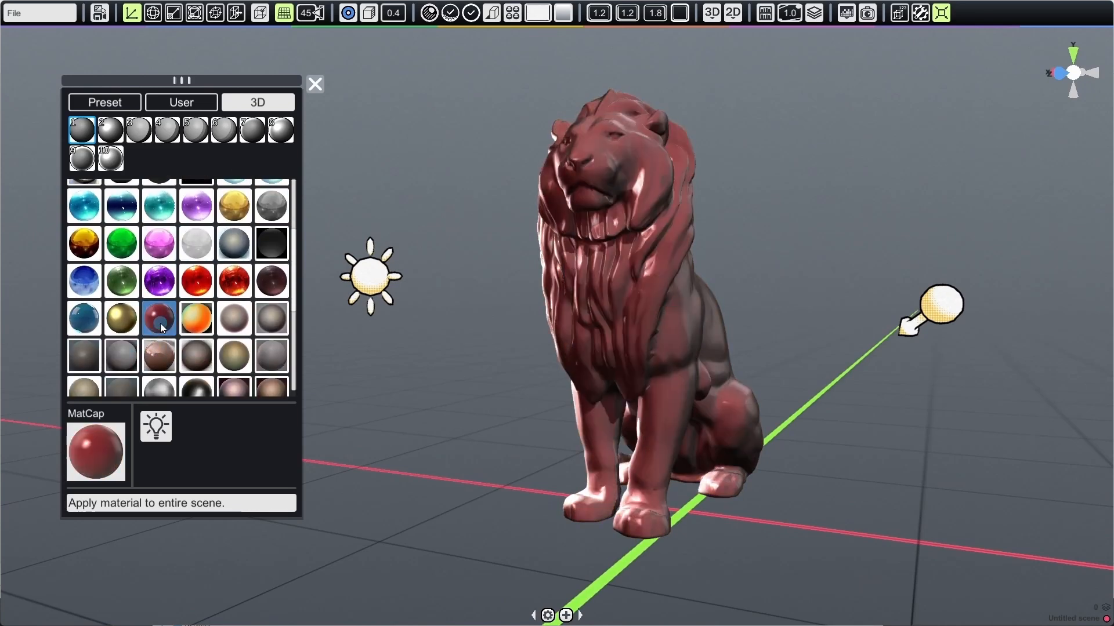
# Step: Try the brushed gold, dark grey, beige and polished gold MatCap materials on the lion
pyautogui.click(121, 332)
pyautogui.scroll(-3, 182, 337)
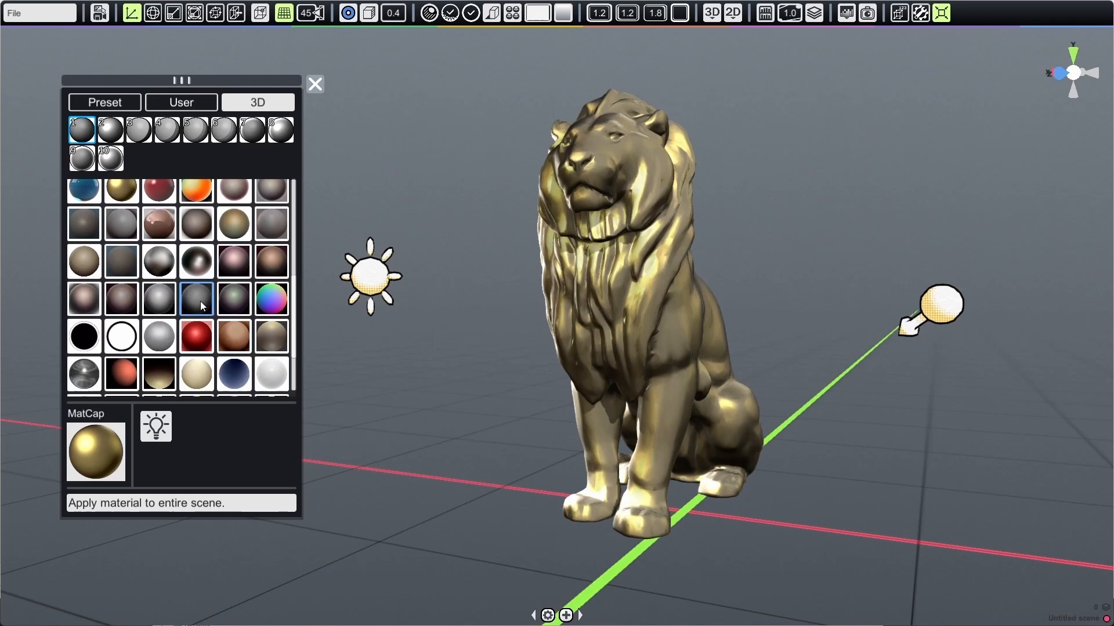
pyautogui.click(200, 300)
pyautogui.click(231, 297)
pyautogui.moveTo(238, 343); pyautogui.dragTo(249, 320)
pyautogui.click(264, 314)
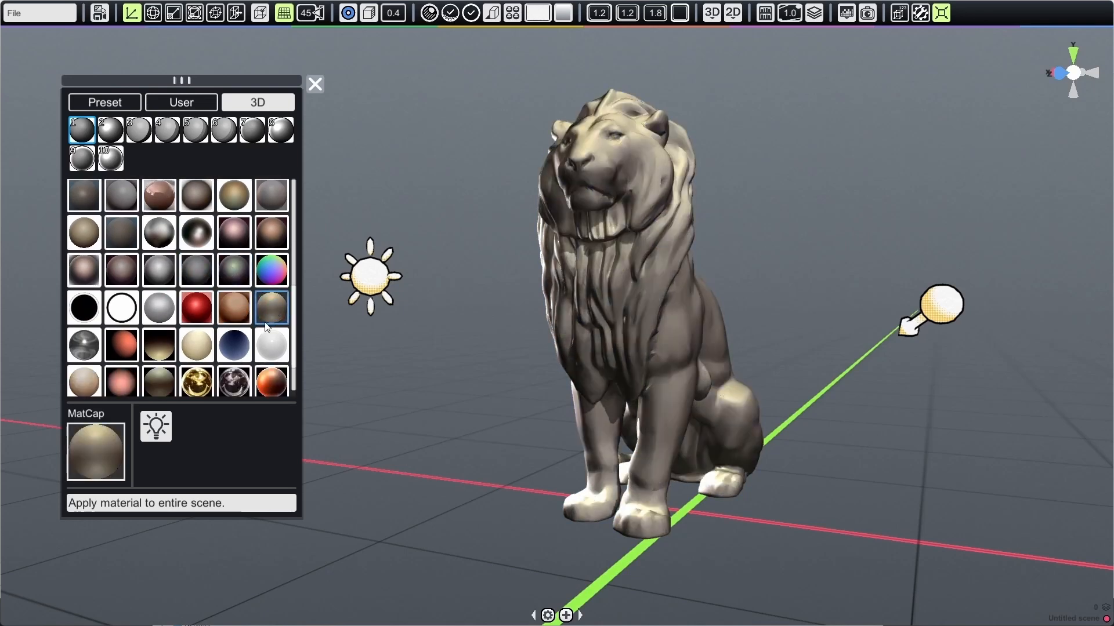
pyautogui.moveTo(243, 376); pyautogui.dragTo(203, 325)
pyautogui.click(198, 346)
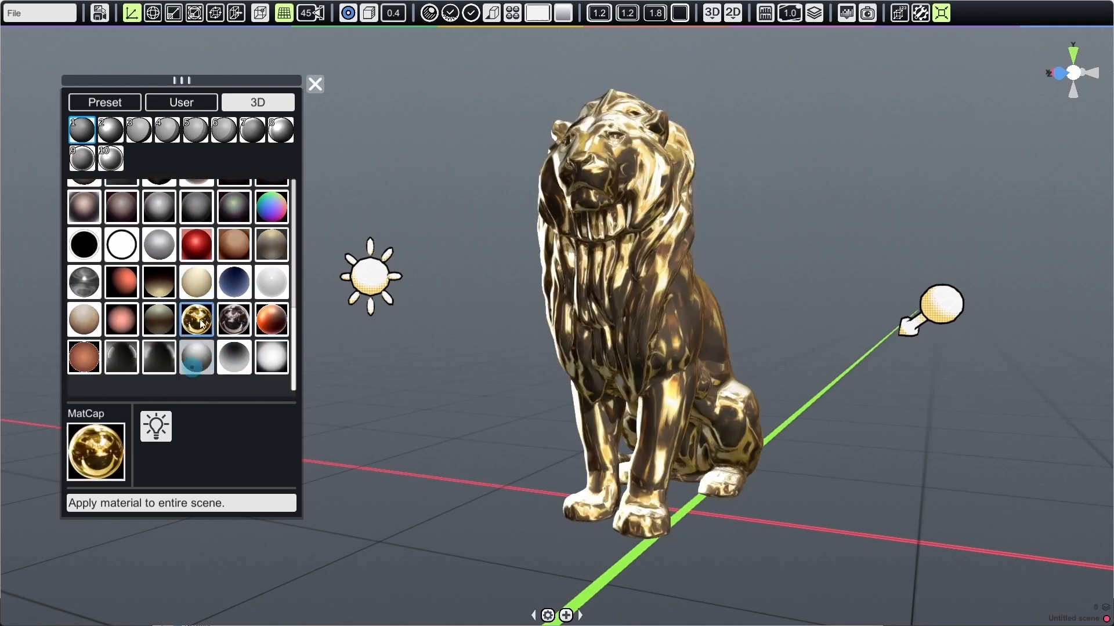
# Step: Preview the light grey MatCap on the lion and give the statue the chrome MatCap instead
pyautogui.click(180, 362)
pyautogui.scroll(5, 168, 311)
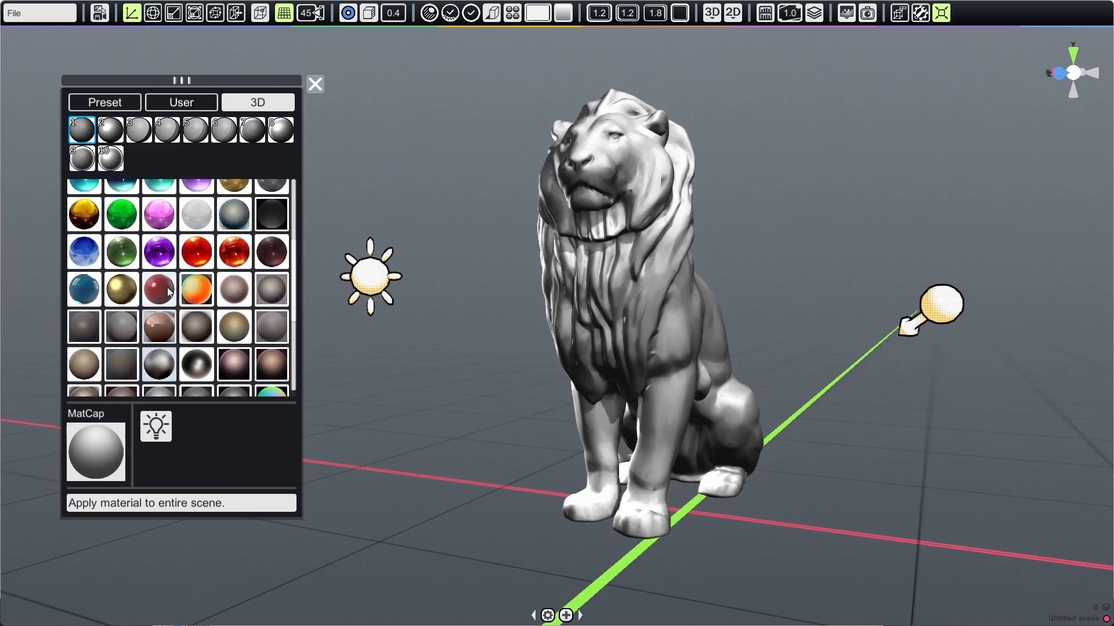
pyautogui.scroll(2, 159, 264)
pyautogui.click(85, 314)
pyautogui.moveTo(435, 384); pyautogui.dragTo(443, 391)
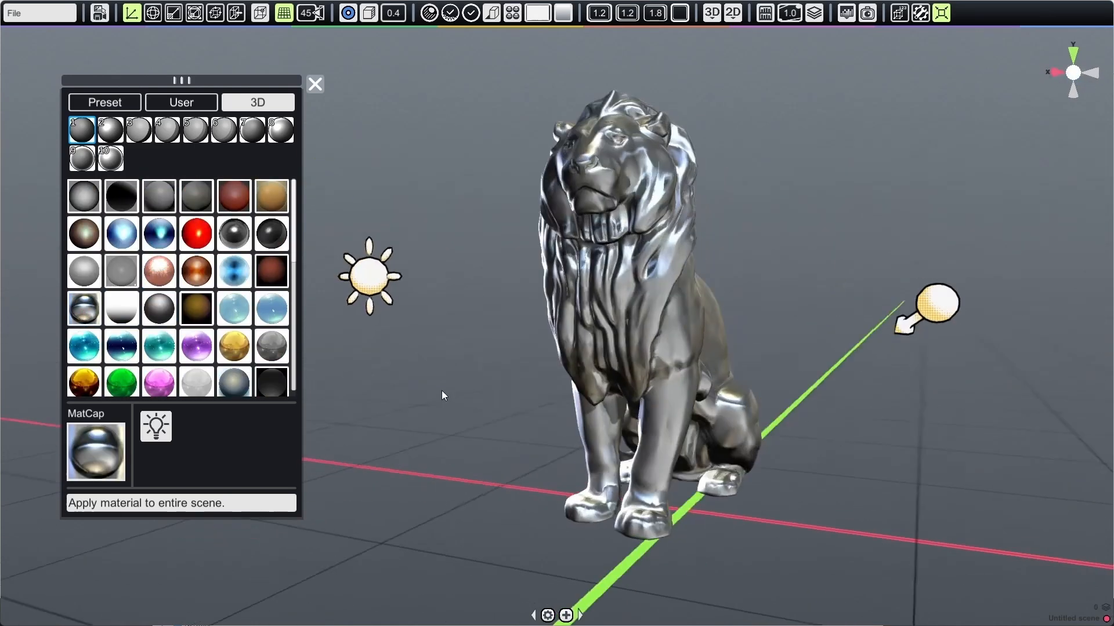
# Step: Move the point light beside the chrome lion to adjust its reflections
pyautogui.click(381, 285)
pyautogui.moveTo(359, 119); pyautogui.dragTo(387, 253)
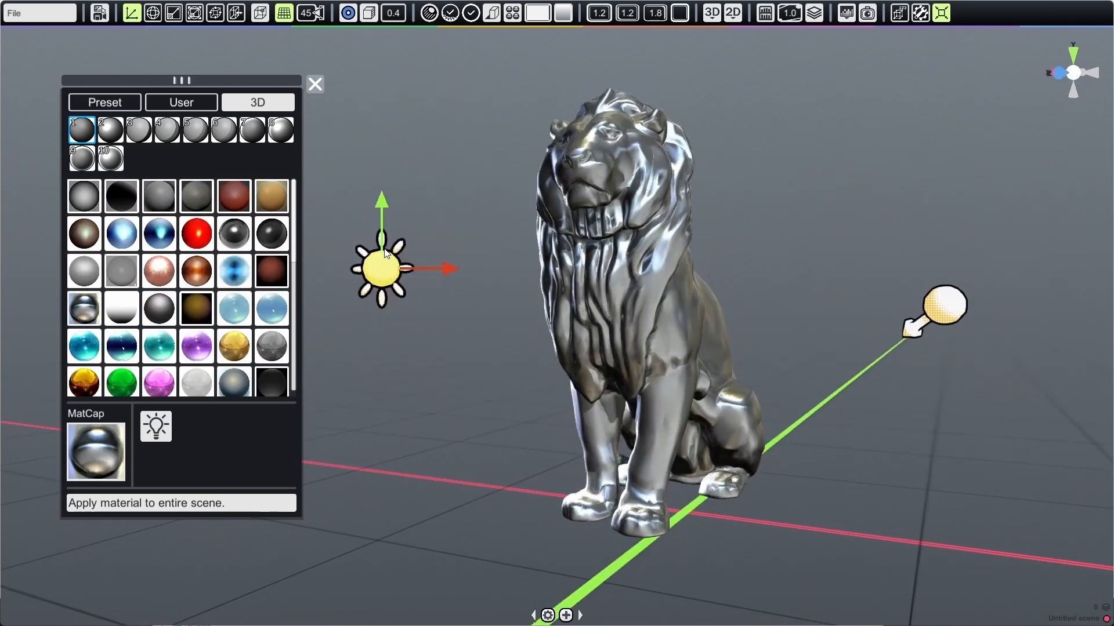
pyautogui.moveTo(560, 392); pyautogui.dragTo(566, 399)
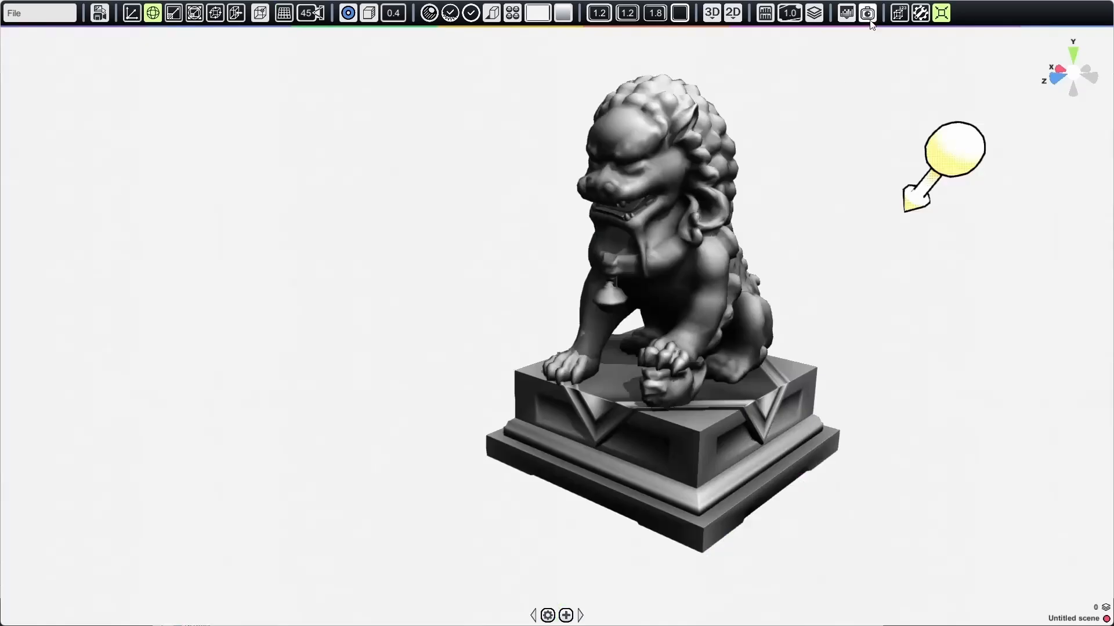
# Step: Enable the Crosshatch artistic filter on the guardian lion statue and increase its intensity slightly
pyautogui.click(867, 13)
pyautogui.click(880, 194)
pyautogui.moveTo(852, 118); pyautogui.dragTo(206, 113)
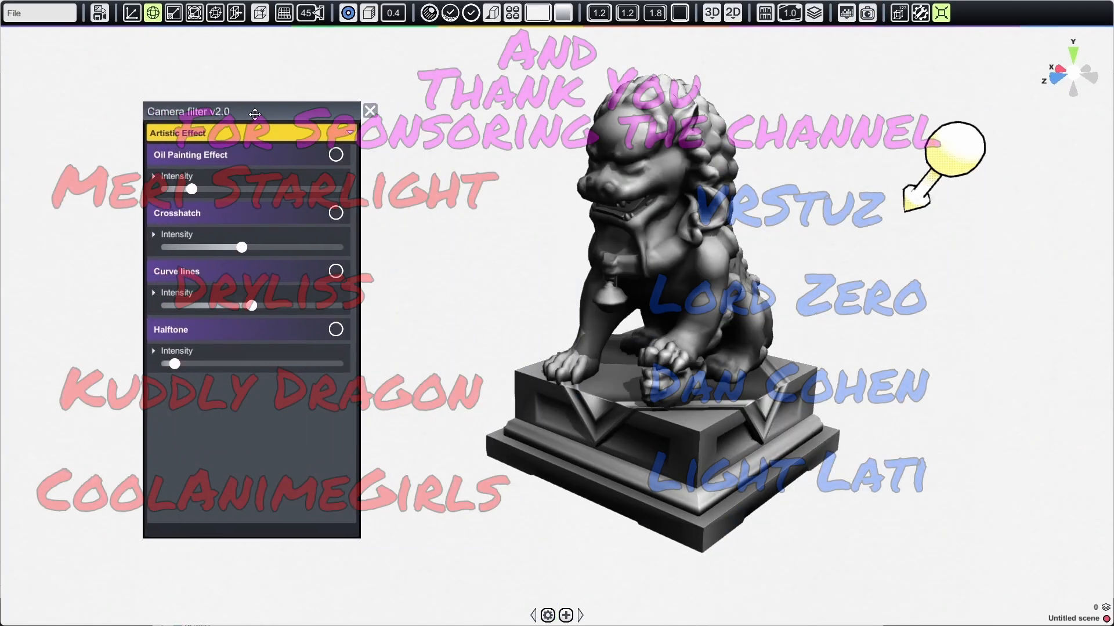
pyautogui.click(334, 210)
pyautogui.moveTo(239, 245)
pyautogui.mouseDown()
pyautogui.moveTo(290, 249)
pyautogui.moveTo(232, 248)
pyautogui.moveTo(247, 249)
pyautogui.mouseUp()
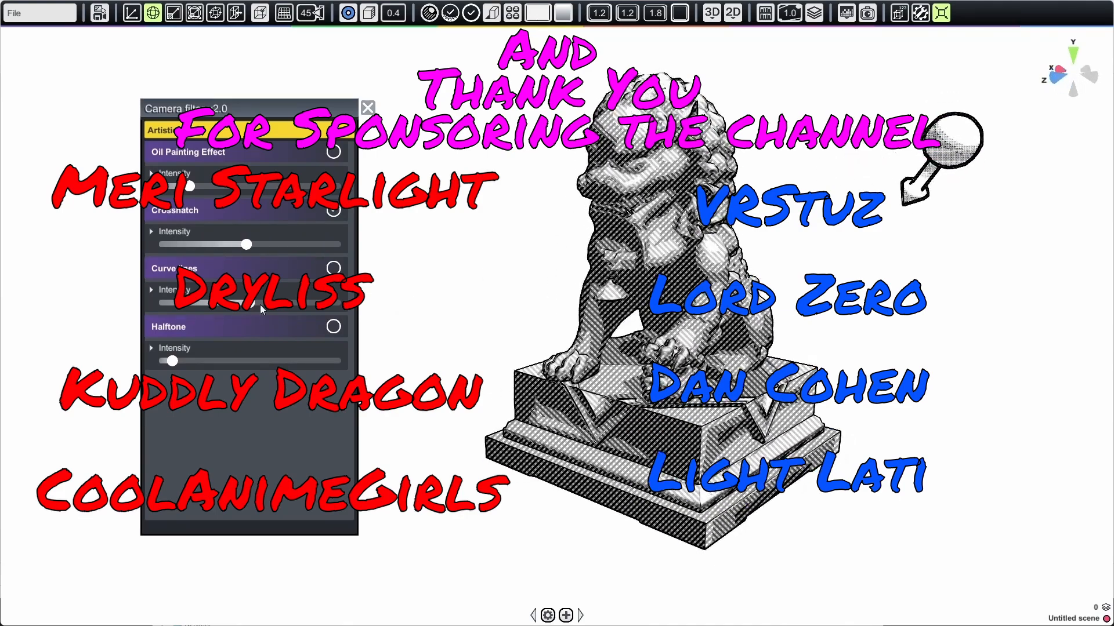
# Step: Switch the statue's artistic filter to Curve lines and lower its intensity to the minimum
pyautogui.click(333, 268)
pyautogui.moveTo(250, 302); pyautogui.dragTo(162, 302)
pyautogui.moveTo(760, 394); pyautogui.dragTo(638, 294, button='middle')
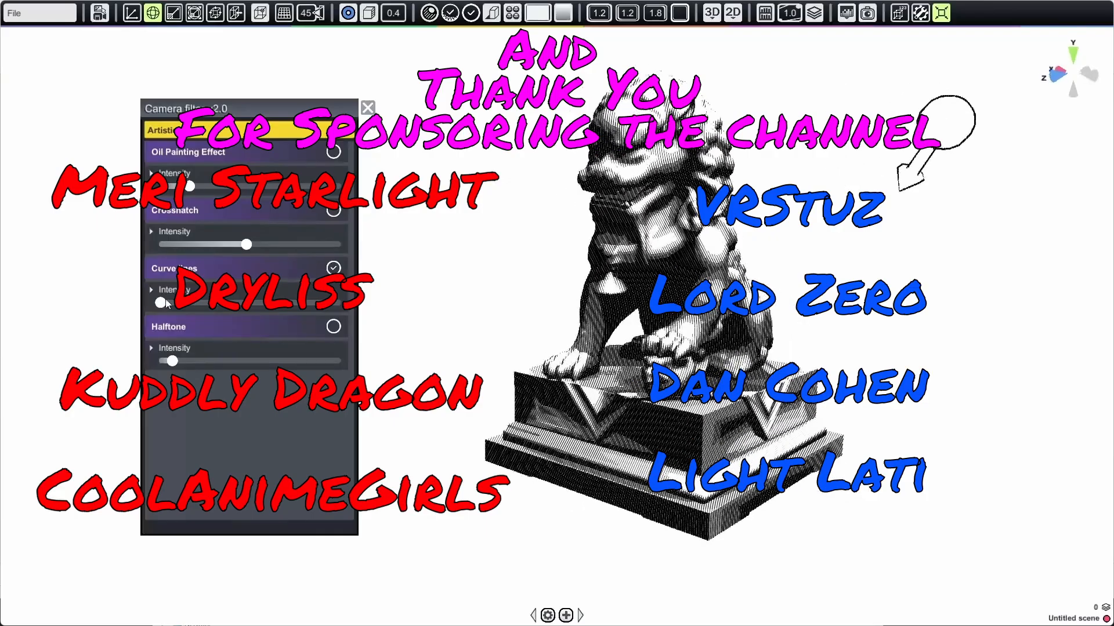
# Step: Raise the Curve lines intensity on the lion statue, and replace that filter with Halftone at its minimum intensity
pyautogui.moveTo(163, 302); pyautogui.dragTo(206, 303)
pyautogui.moveTo(754, 325); pyautogui.dragTo(891, 335, button='middle')
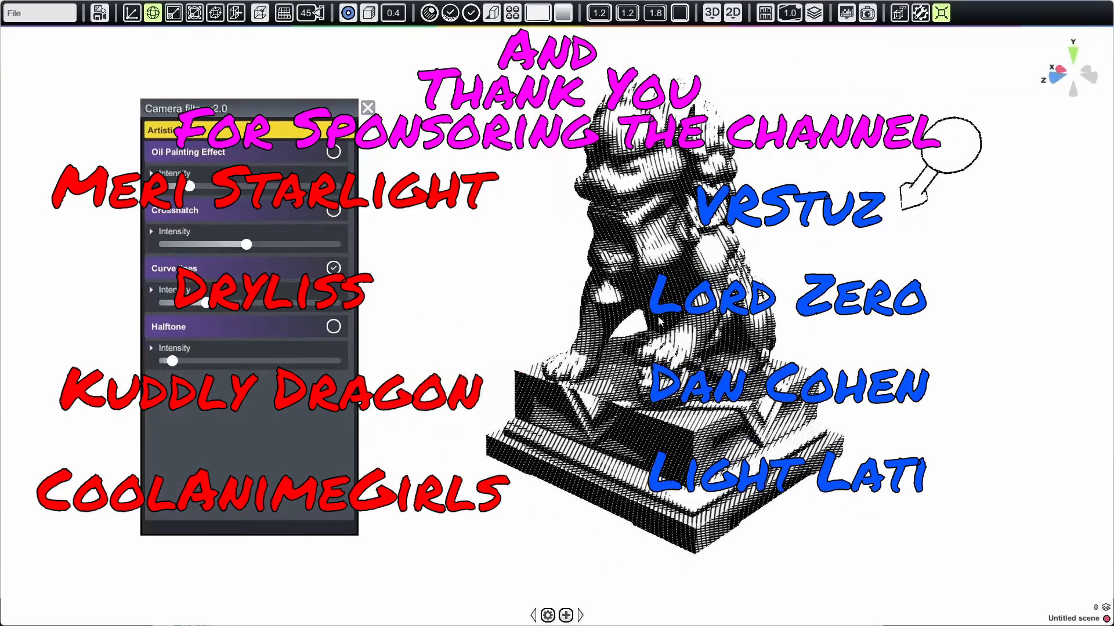
pyautogui.click(333, 327)
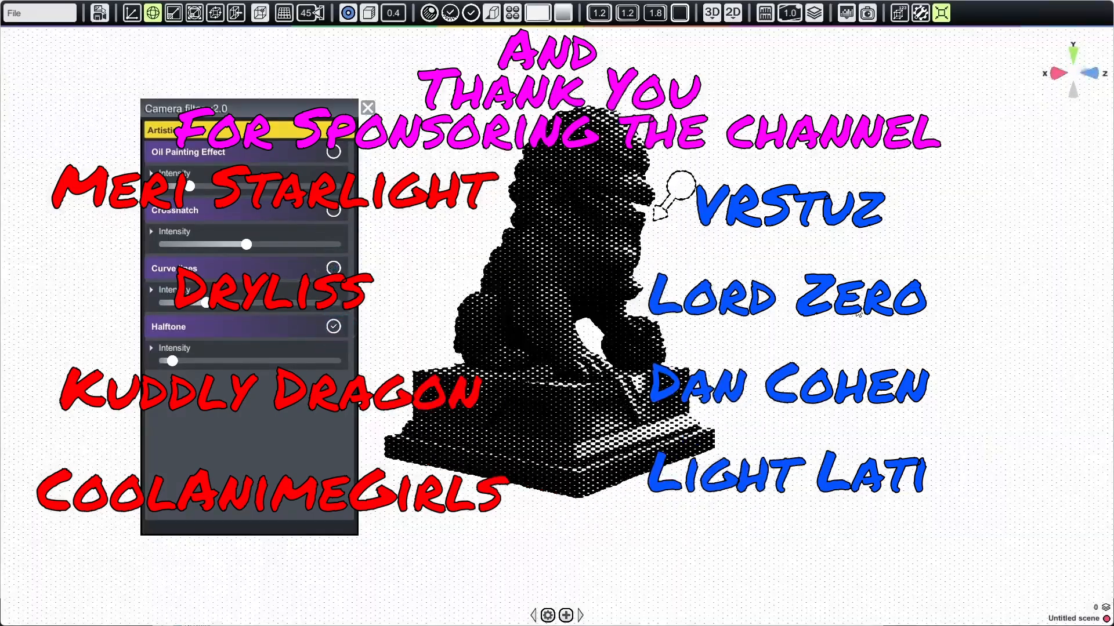
pyautogui.moveTo(173, 361)
pyautogui.mouseDown()
pyautogui.moveTo(267, 360)
pyautogui.moveTo(161, 361)
pyautogui.mouseUp()
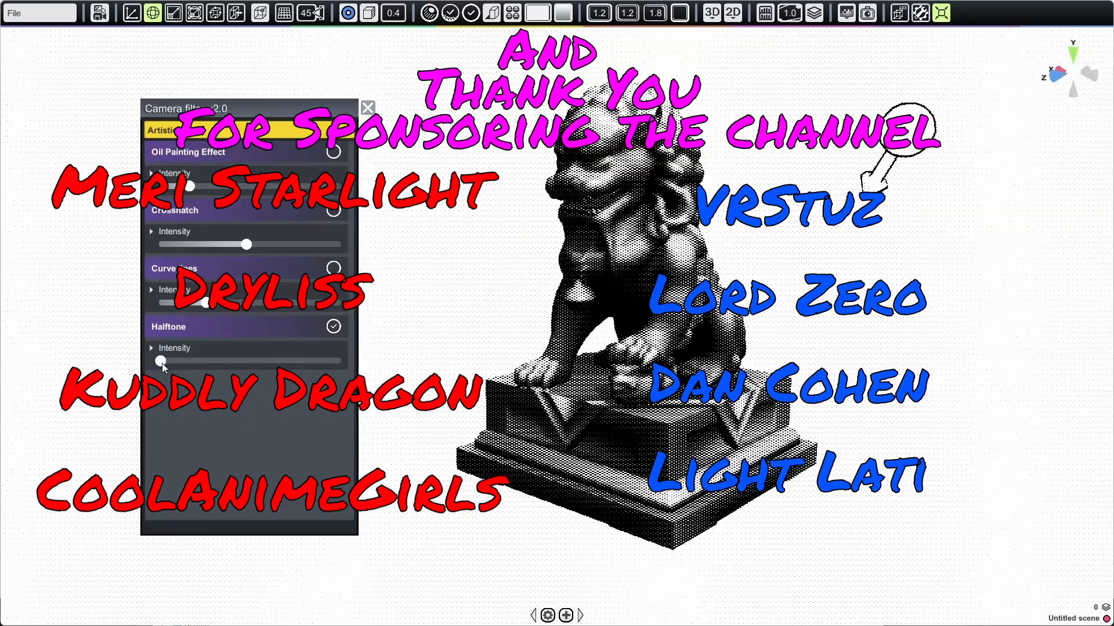
pyautogui.scroll(3, 616, 360)
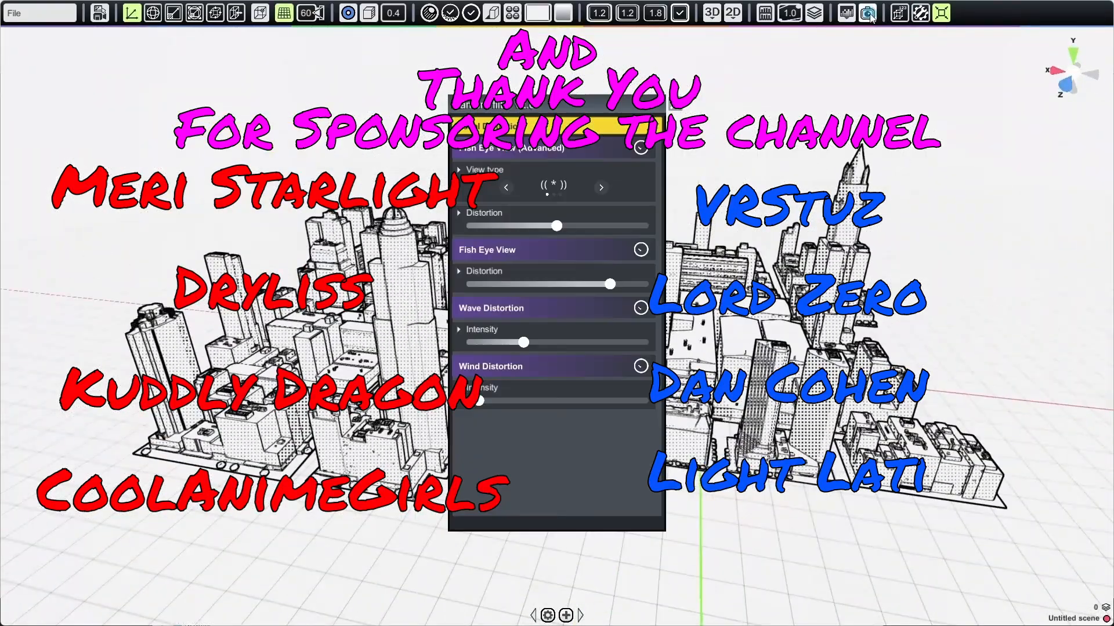
# Step: Move the Camera filter window aside, apply Fish Eye View to the city scene and switch to Fish Eye View (Advanced)
pyautogui.moveTo(709, 114); pyautogui.dragTo(972, 116)
pyautogui.click(980, 259)
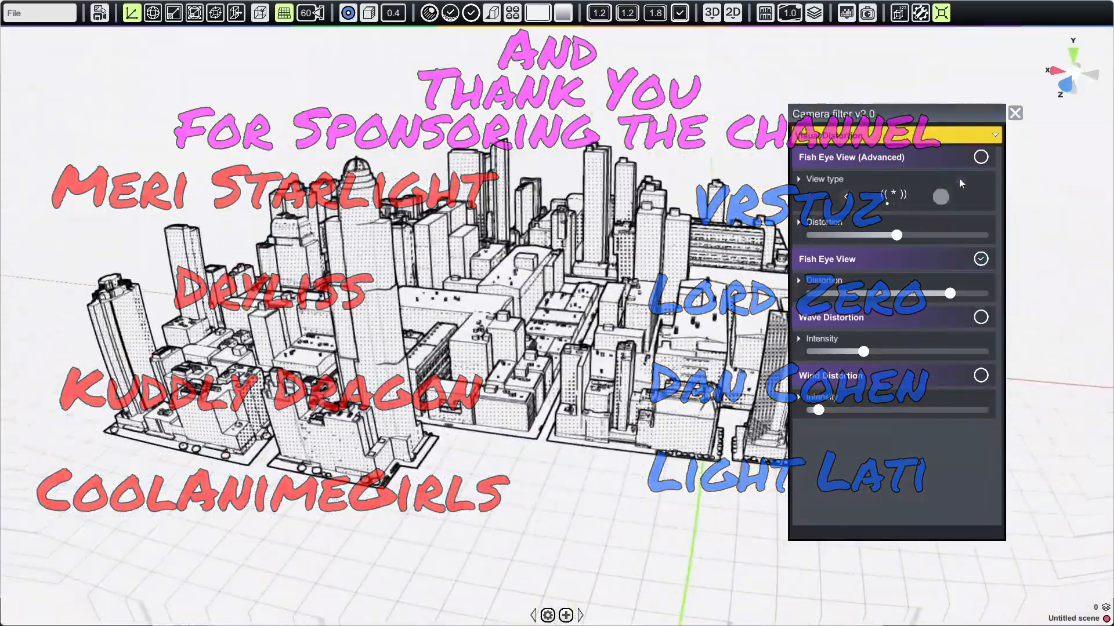
pyautogui.click(980, 157)
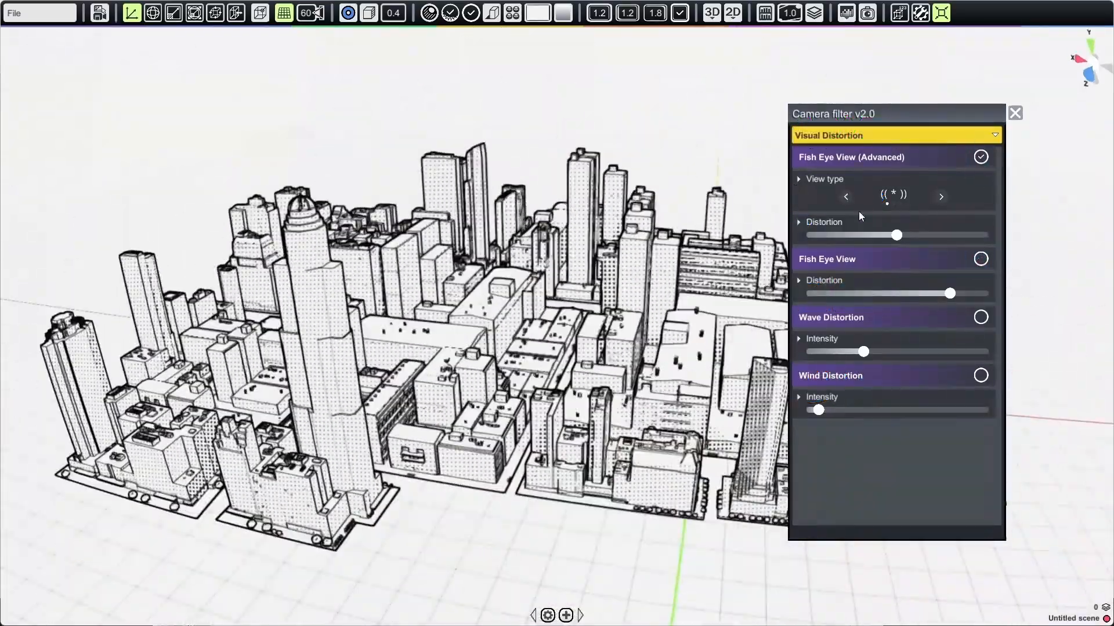
# Step: Preview the city with each view type of the advanced fish eye filter, ending back on the first type
pyautogui.click(941, 196)
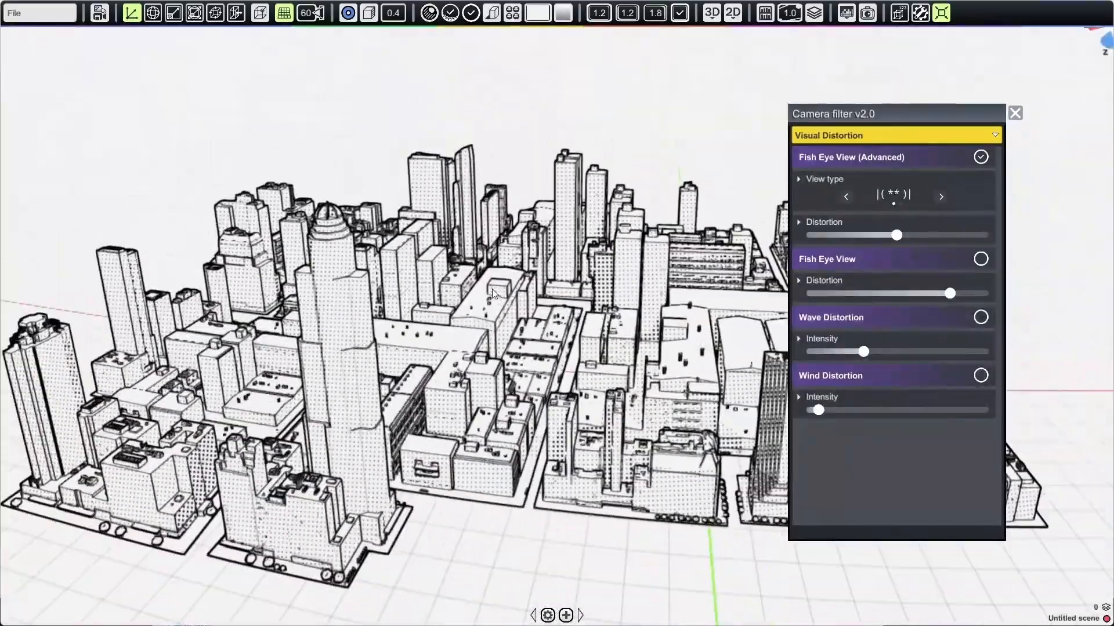
pyautogui.click(941, 196)
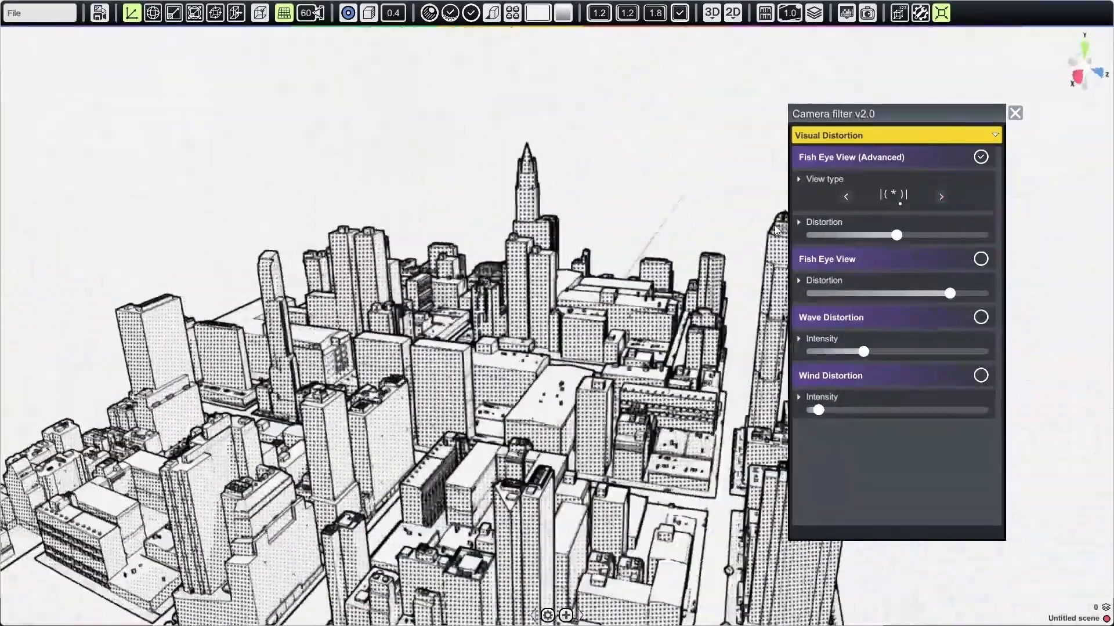
pyautogui.click(940, 197)
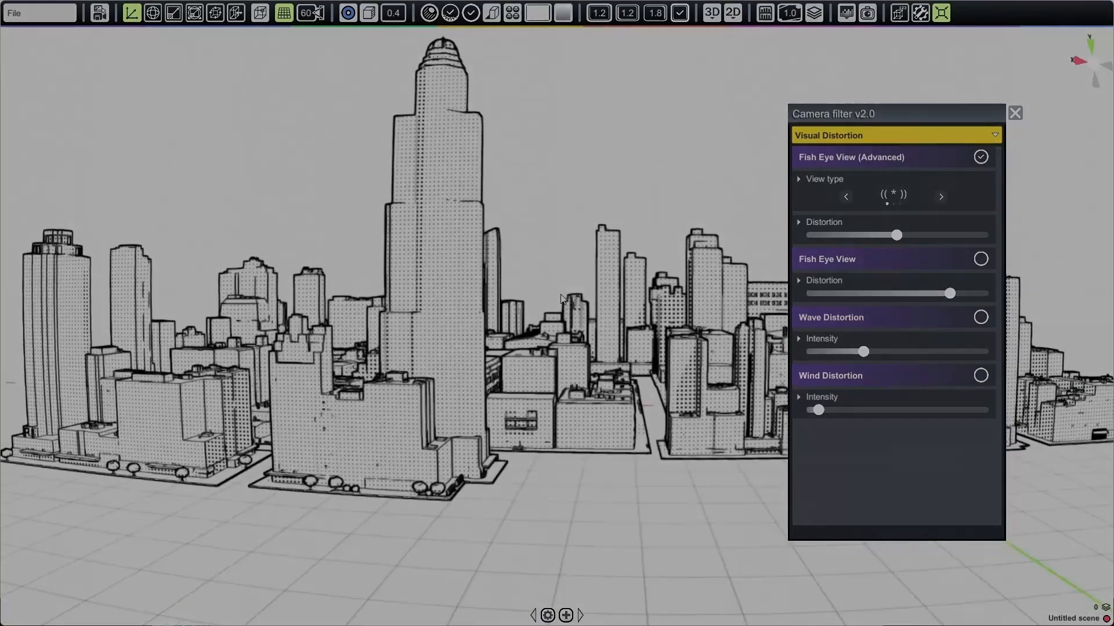